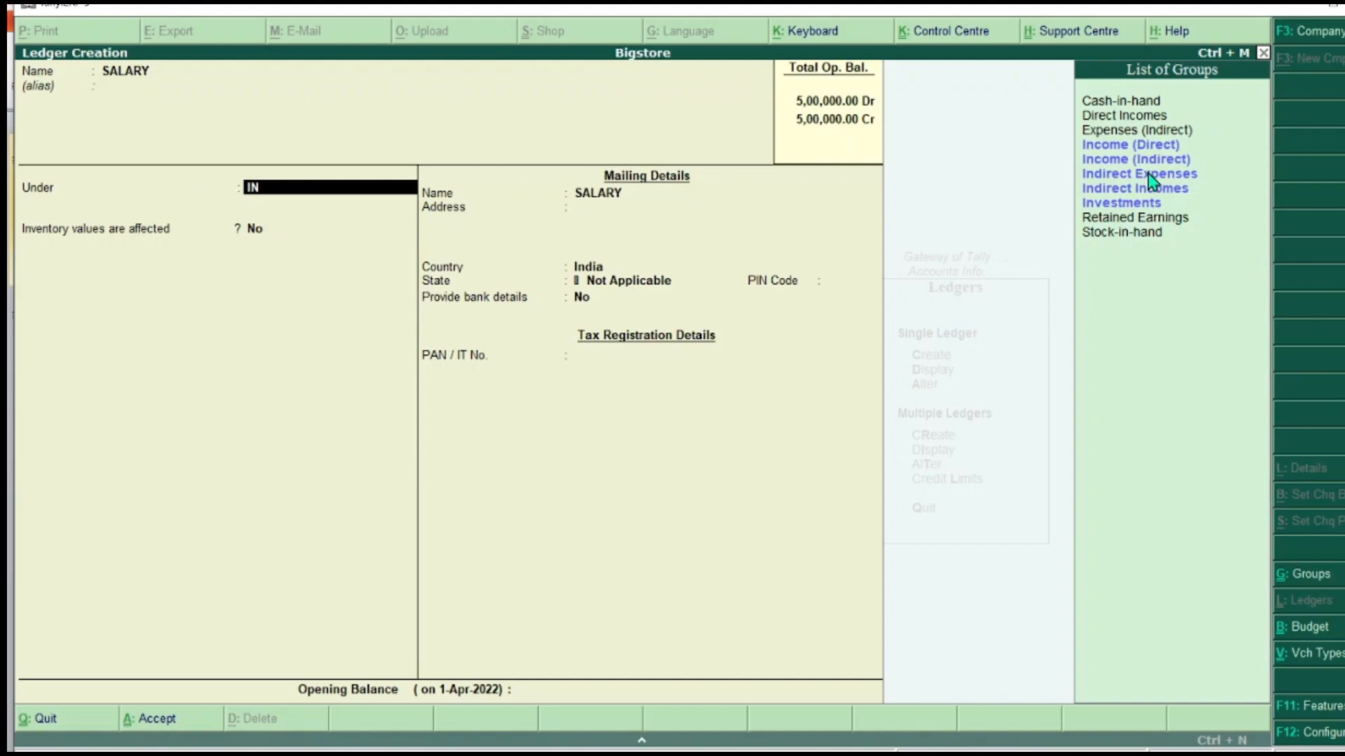
Place the SALARY ledger under the Indirect Expenses group and save it without an opening balance.
{"action": "left_click", "coordinate": [1148, 177]}
{"action": "key", "text": "Return"}
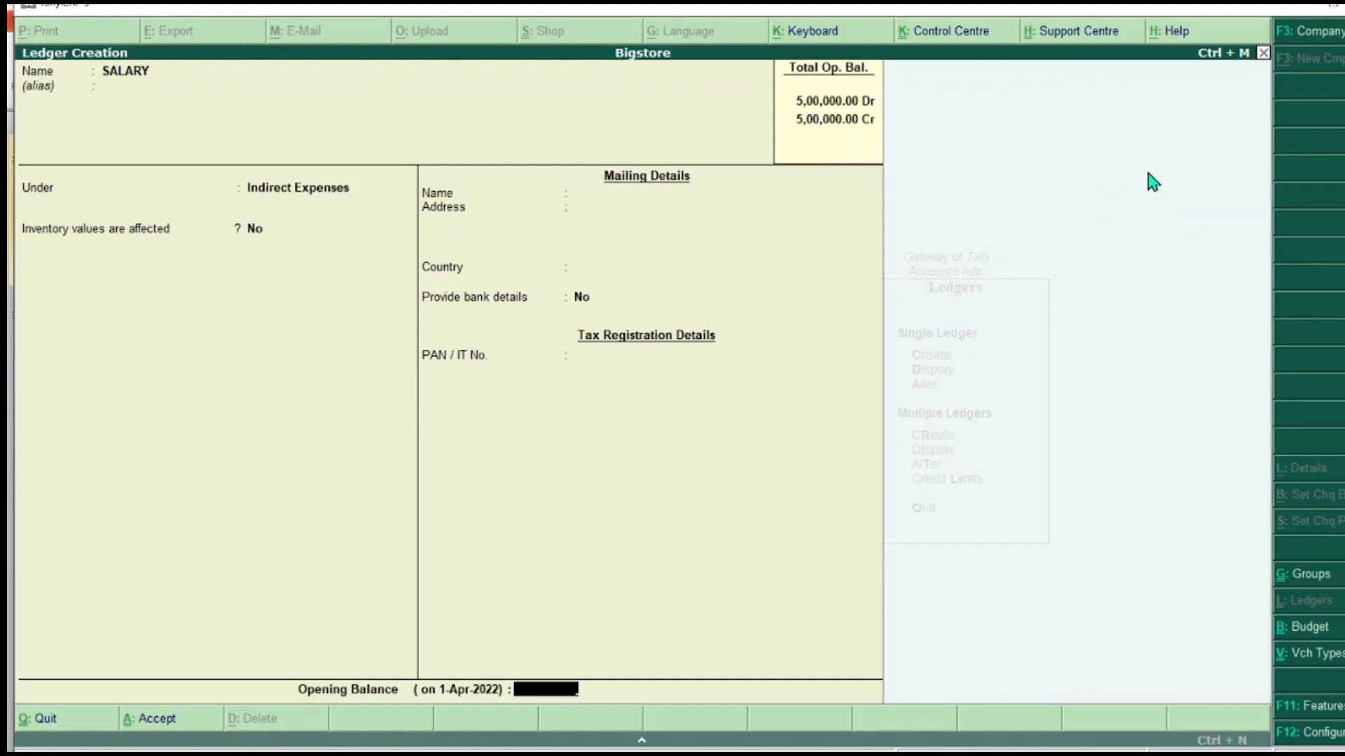
{"action": "key", "text": "Return"}
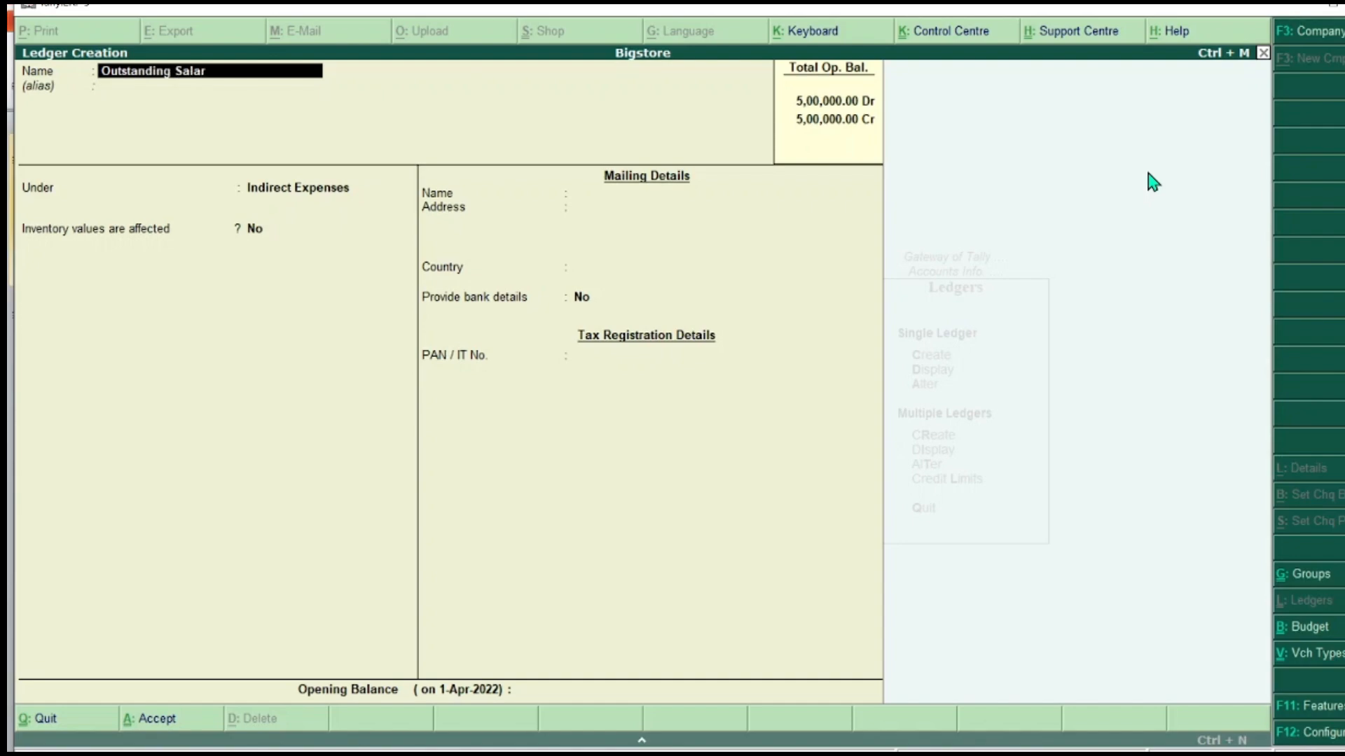
Create an Outstanding Salary ledger under Current Liabilities, keep the default details, and return to the Gateway of Tally.
{"action": "key", "text": "Return"}
{"action": "key", "text": "Return"}
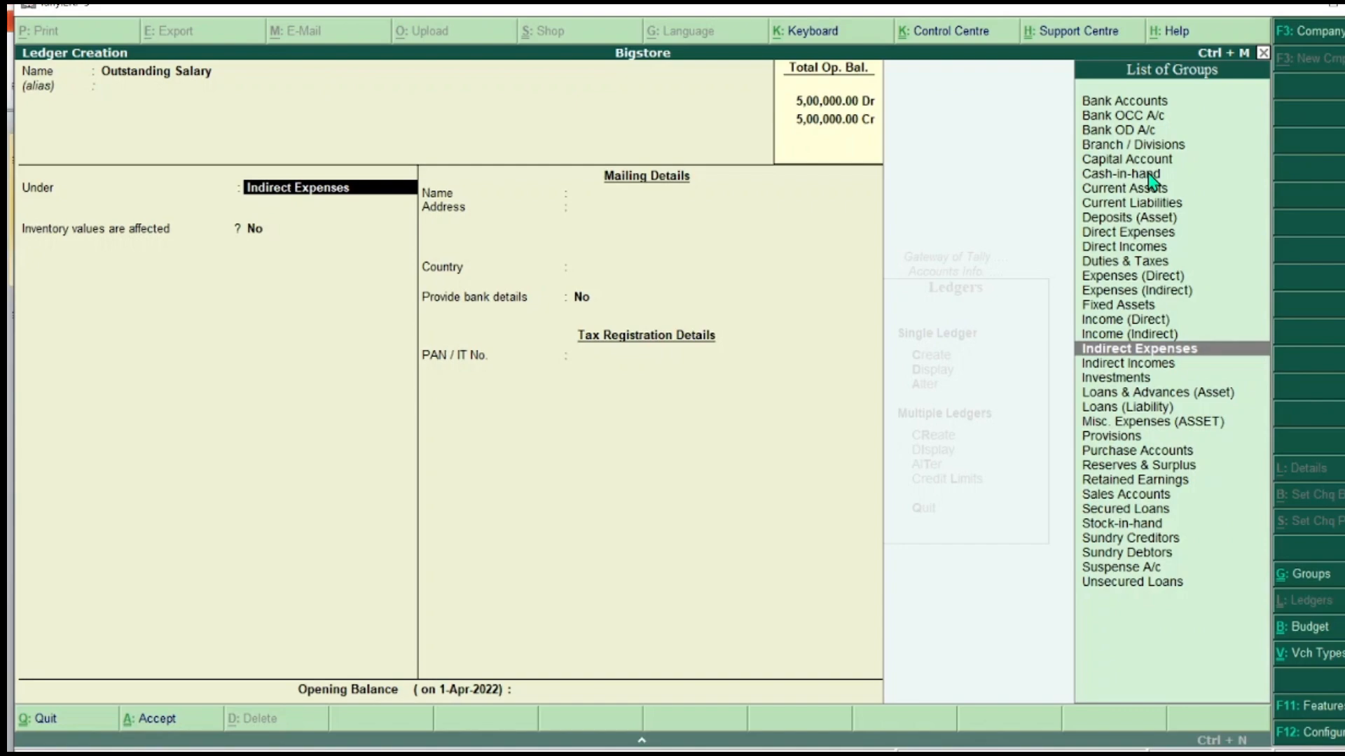
{"action": "type", "text": "Current"}
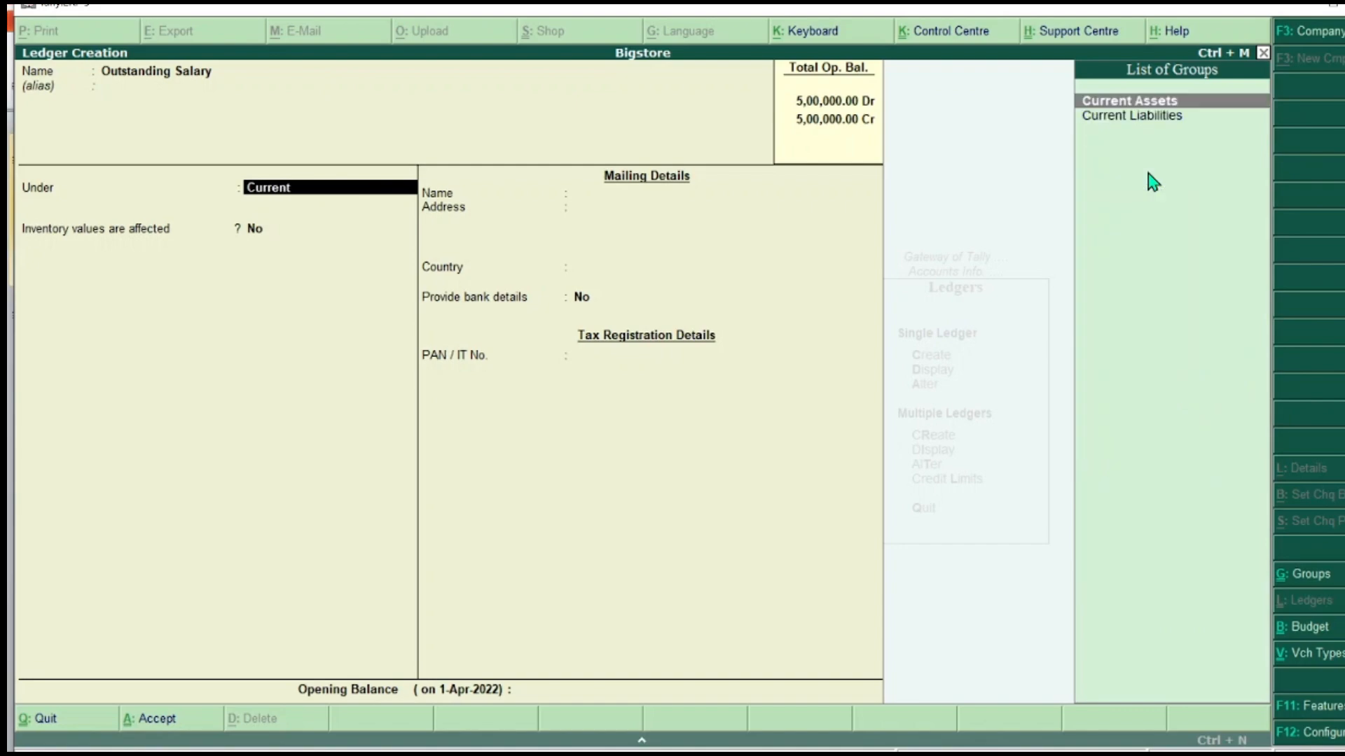
{"action": "key", "text": "Down"}
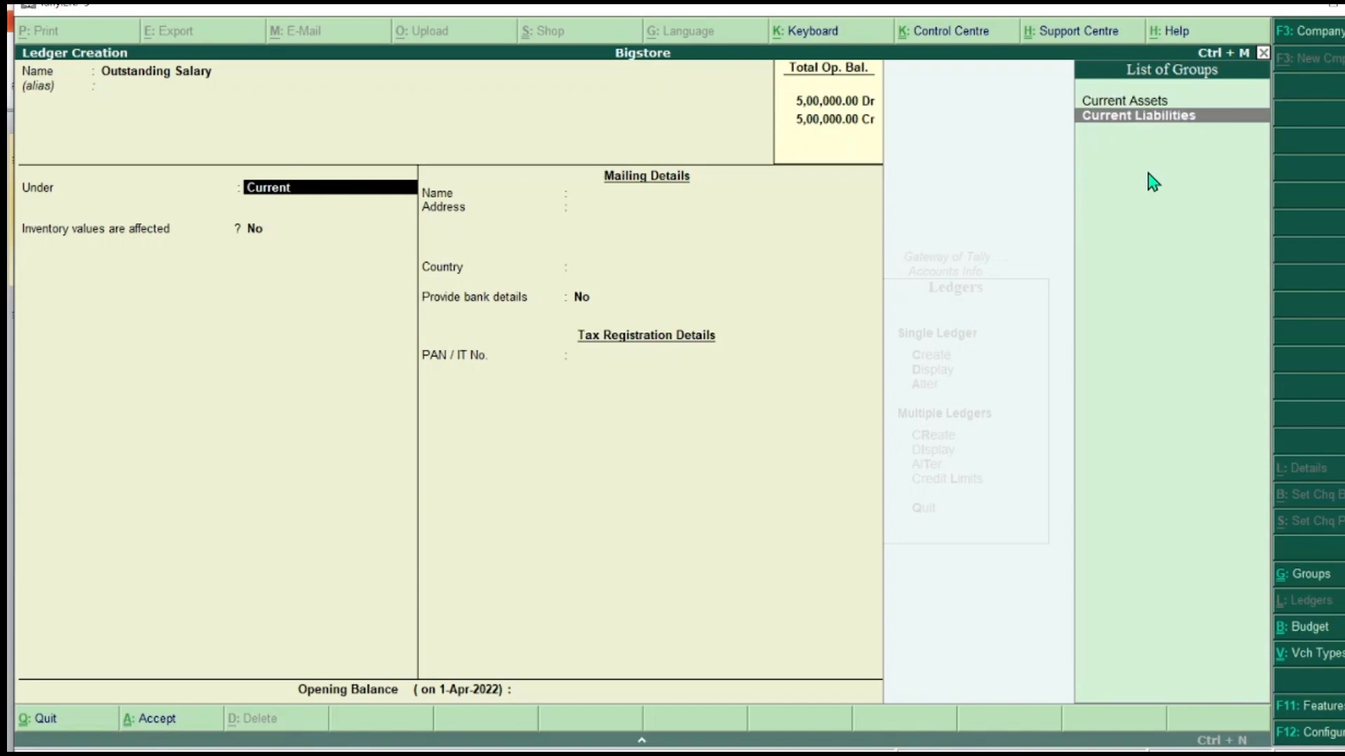
{"action": "key", "text": "Return"}
{"action": "key", "text": "Return"}
{"action": "key", "text": "Return"}
{"action": "key", "text": "Return"}
{"action": "key", "text": "Return"}
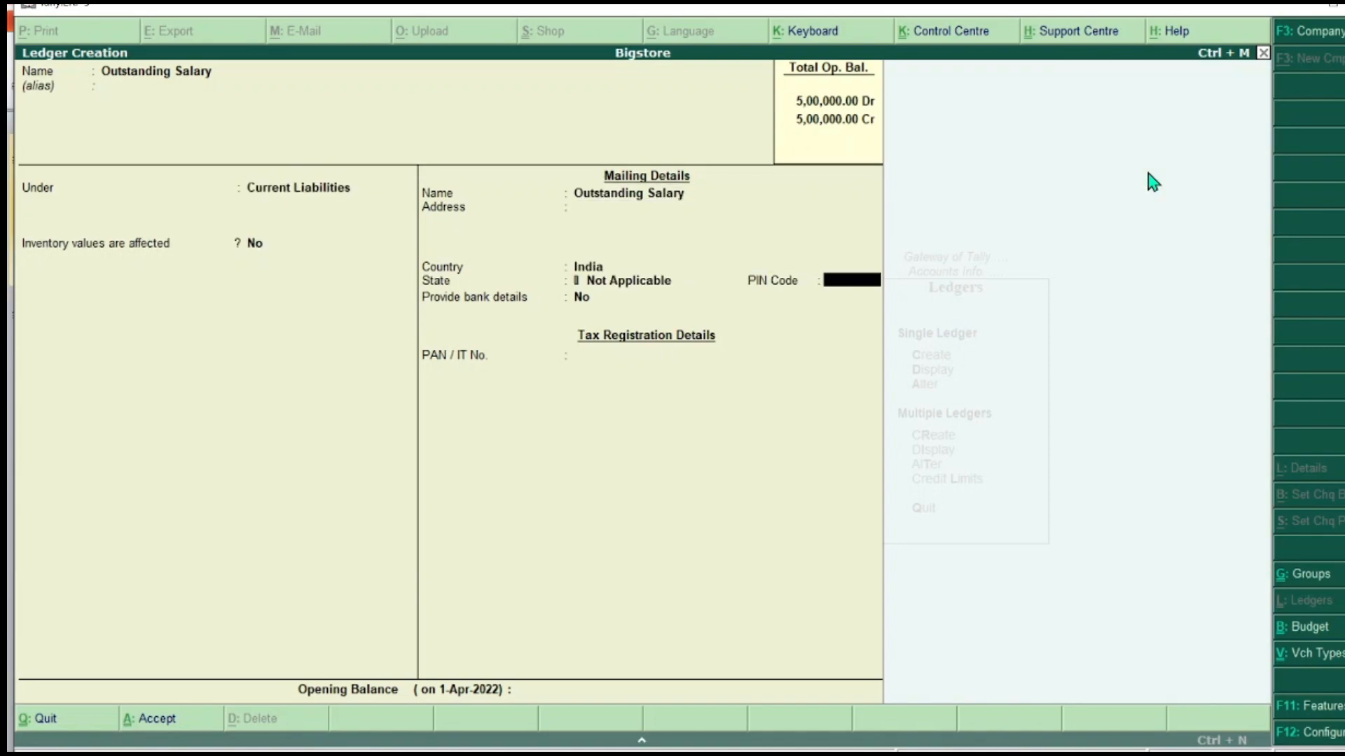
{"action": "key", "text": "Return"}
{"action": "key", "text": "Return"}
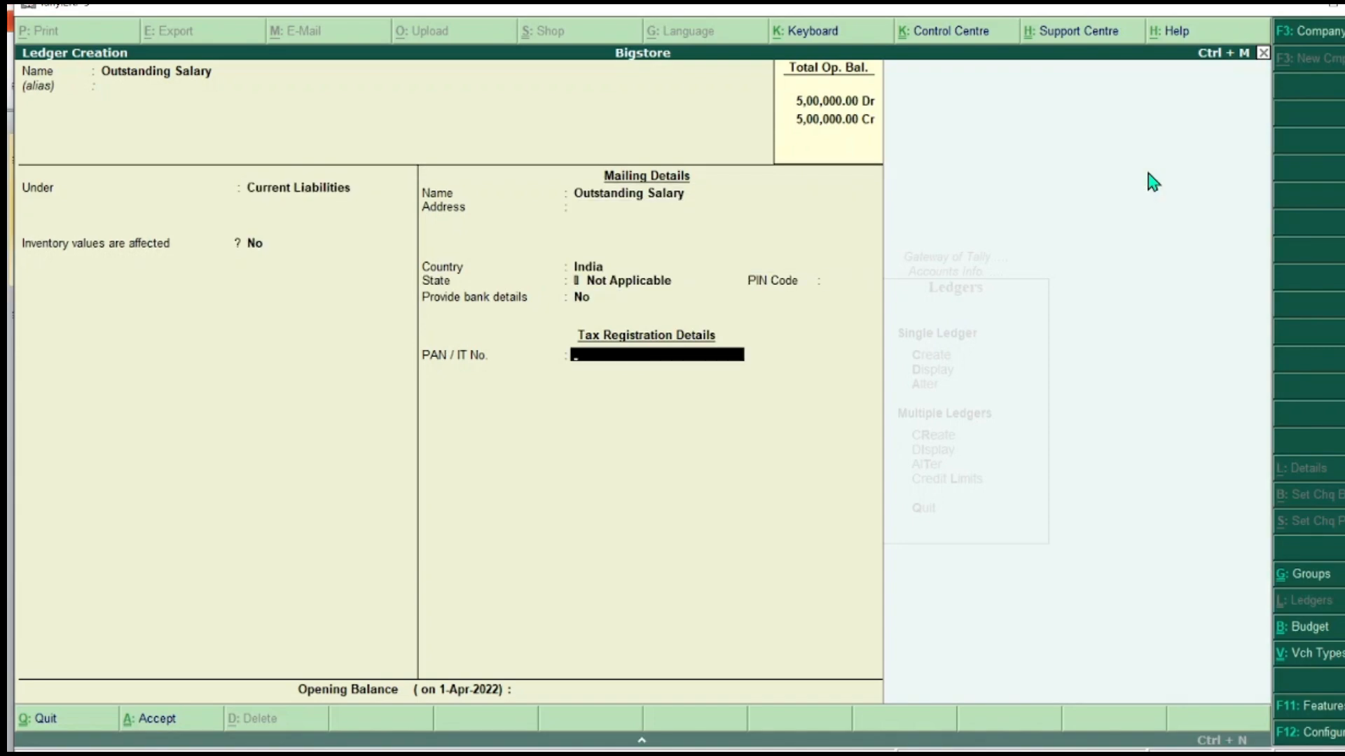
{"action": "key", "text": "Return"}
{"action": "key", "text": "Return"}
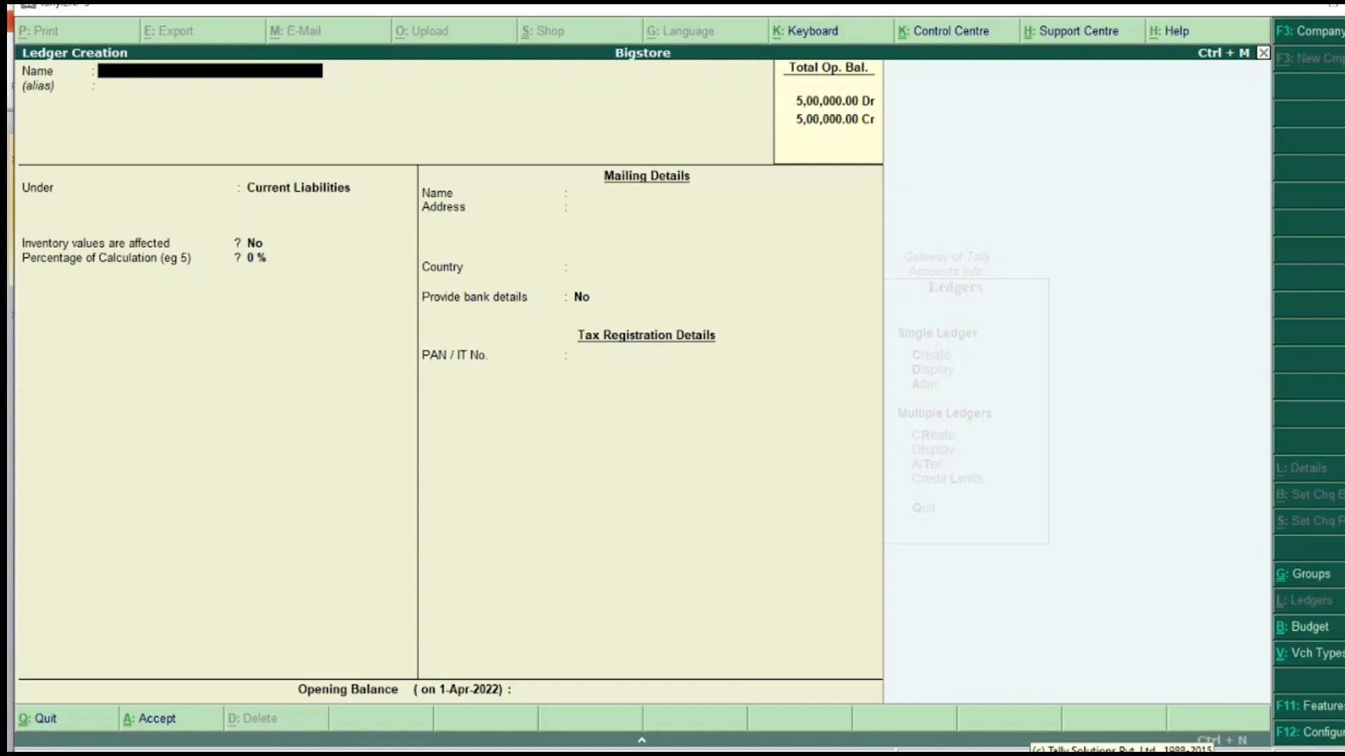
{"action": "key", "text": "Escape"}
{"action": "key", "text": "Escape"}
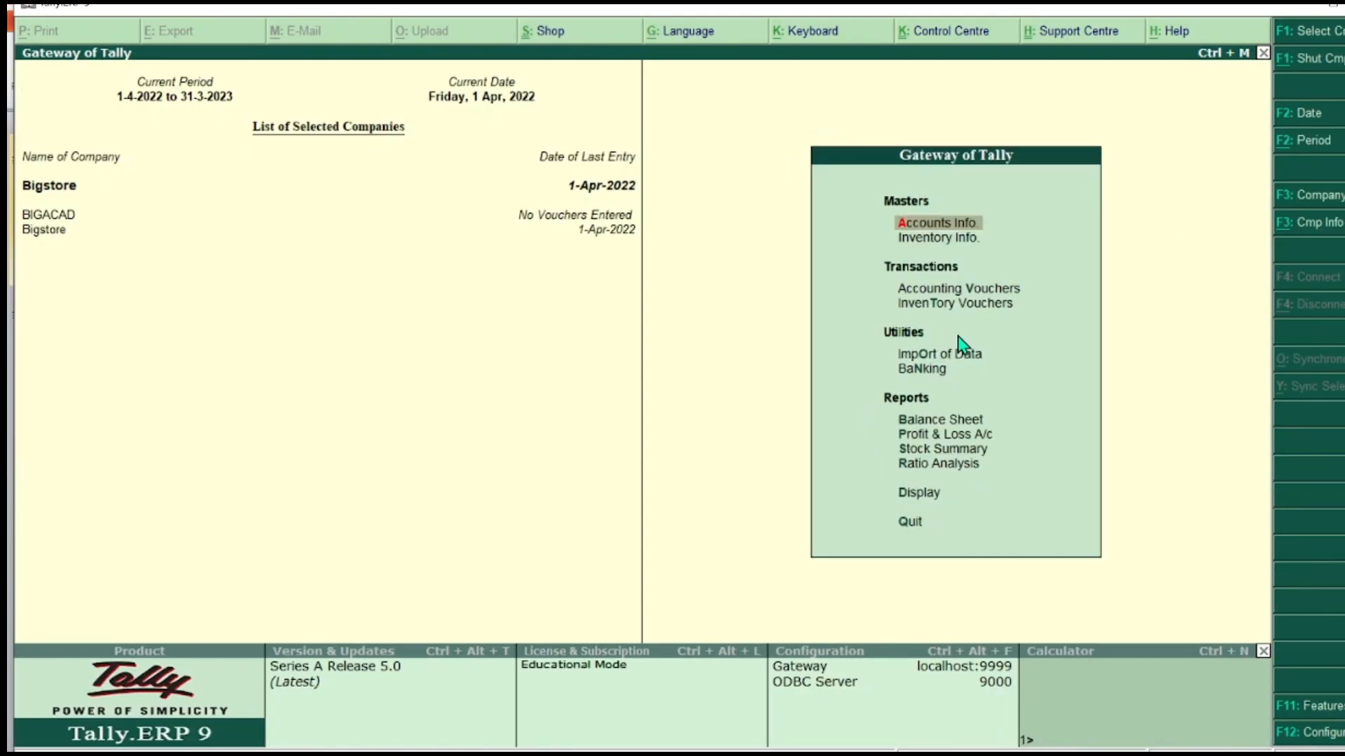
{"action": "left_click", "coordinate": [964, 288]}
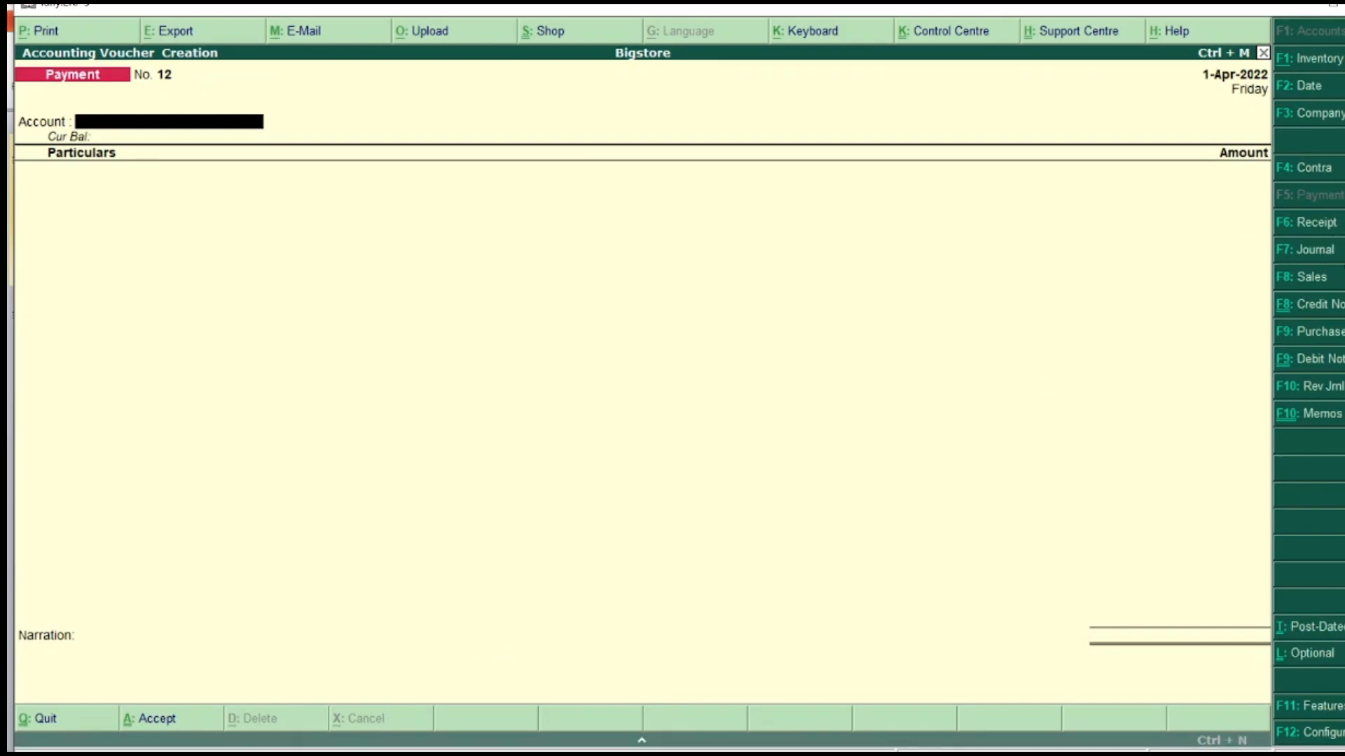
{"action": "left_click", "coordinate": [1321, 251]}
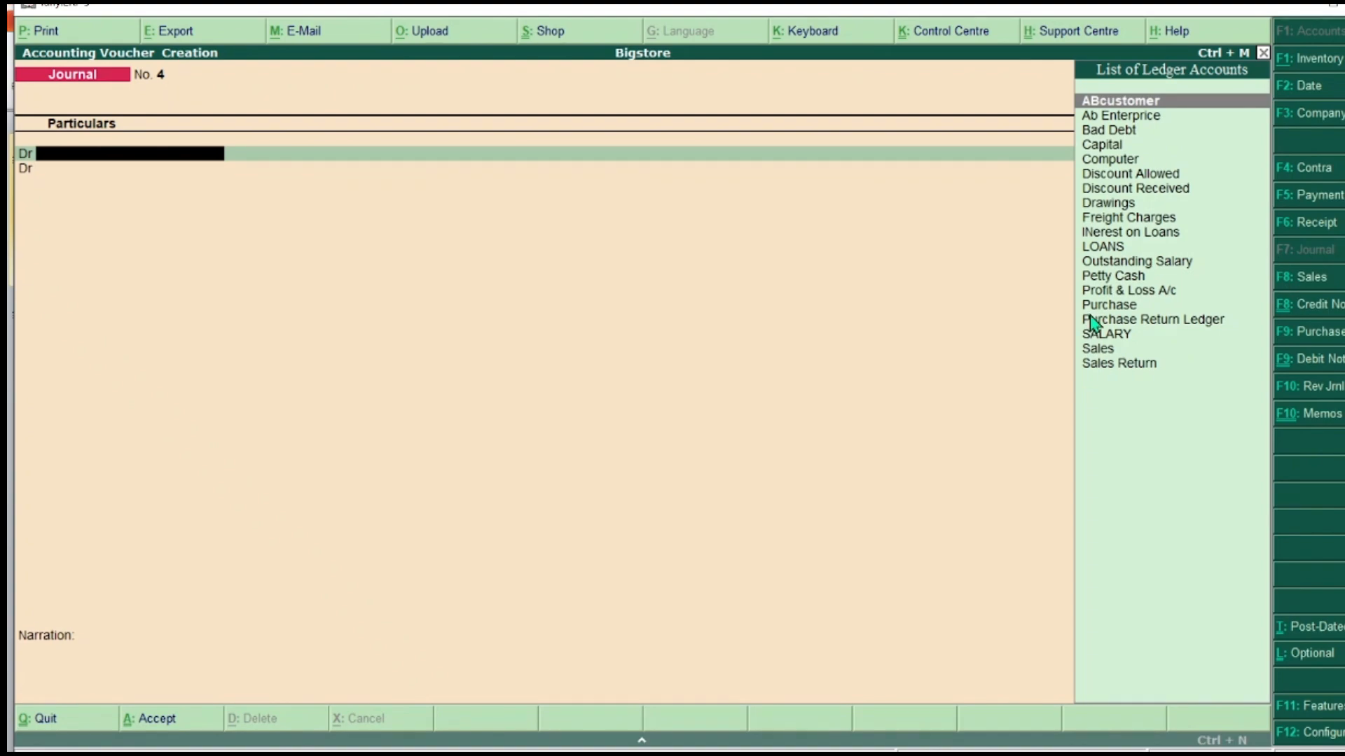
{"action": "key", "text": "Escape"}
{"action": "key", "text": "Return"}
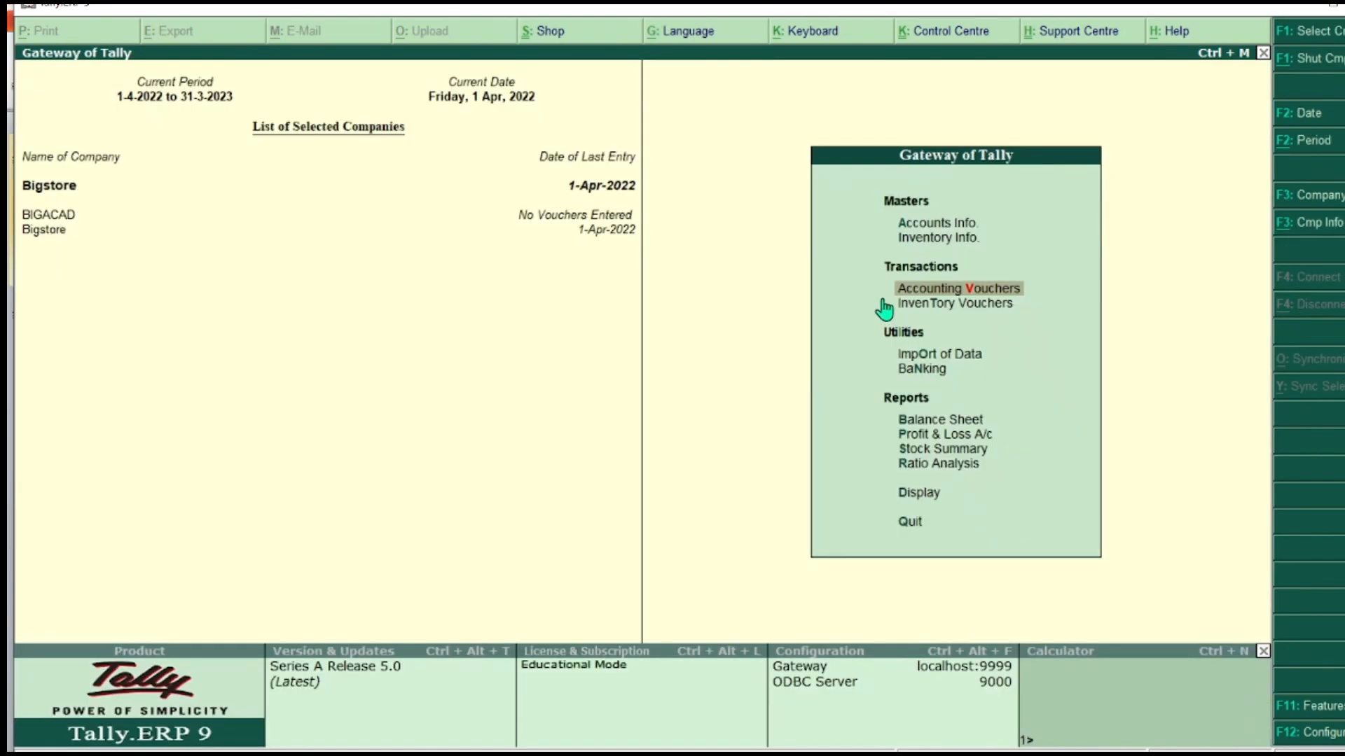
Start a Journal voucher and debit the SALARY ledger with 2,000.
{"action": "left_click", "coordinate": [931, 290]}
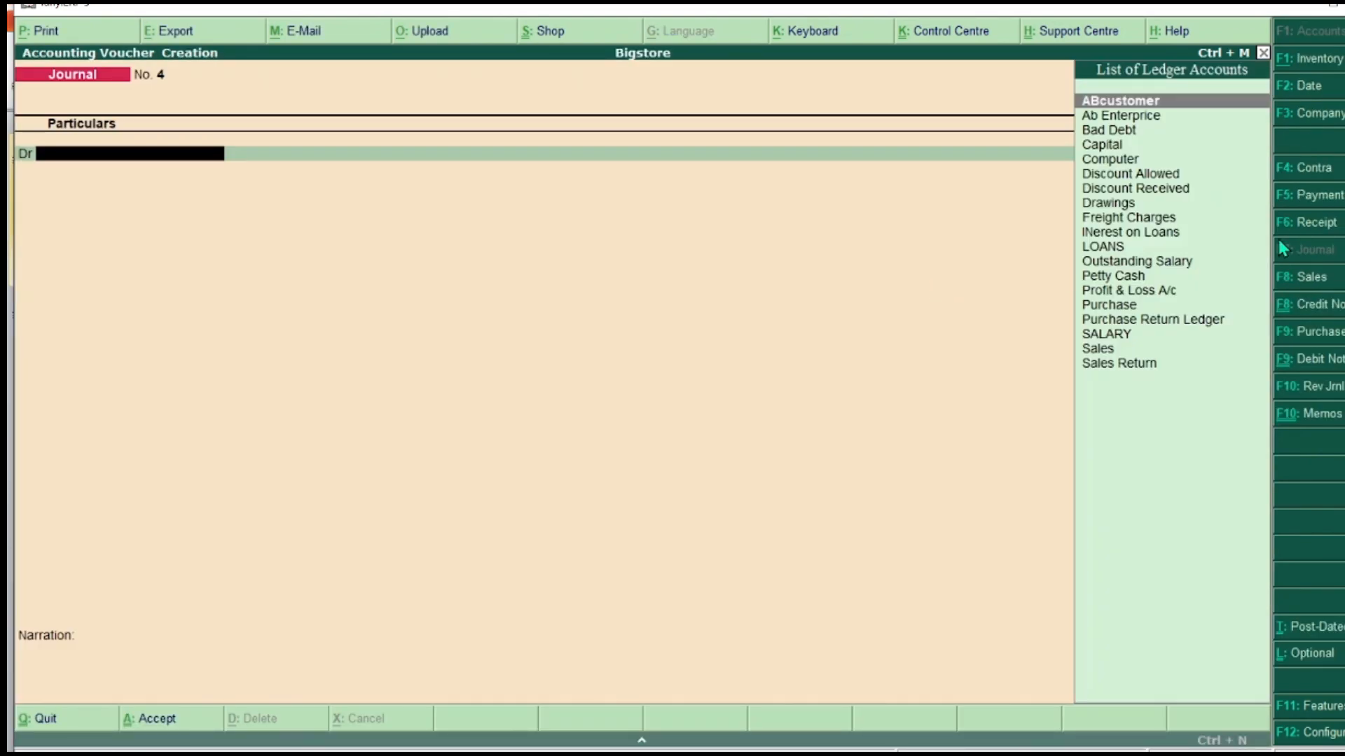
{"action": "left_click", "coordinate": [1330, 227]}
{"action": "left_click", "coordinate": [1333, 259]}
{"action": "left_click", "coordinate": [1107, 335]}
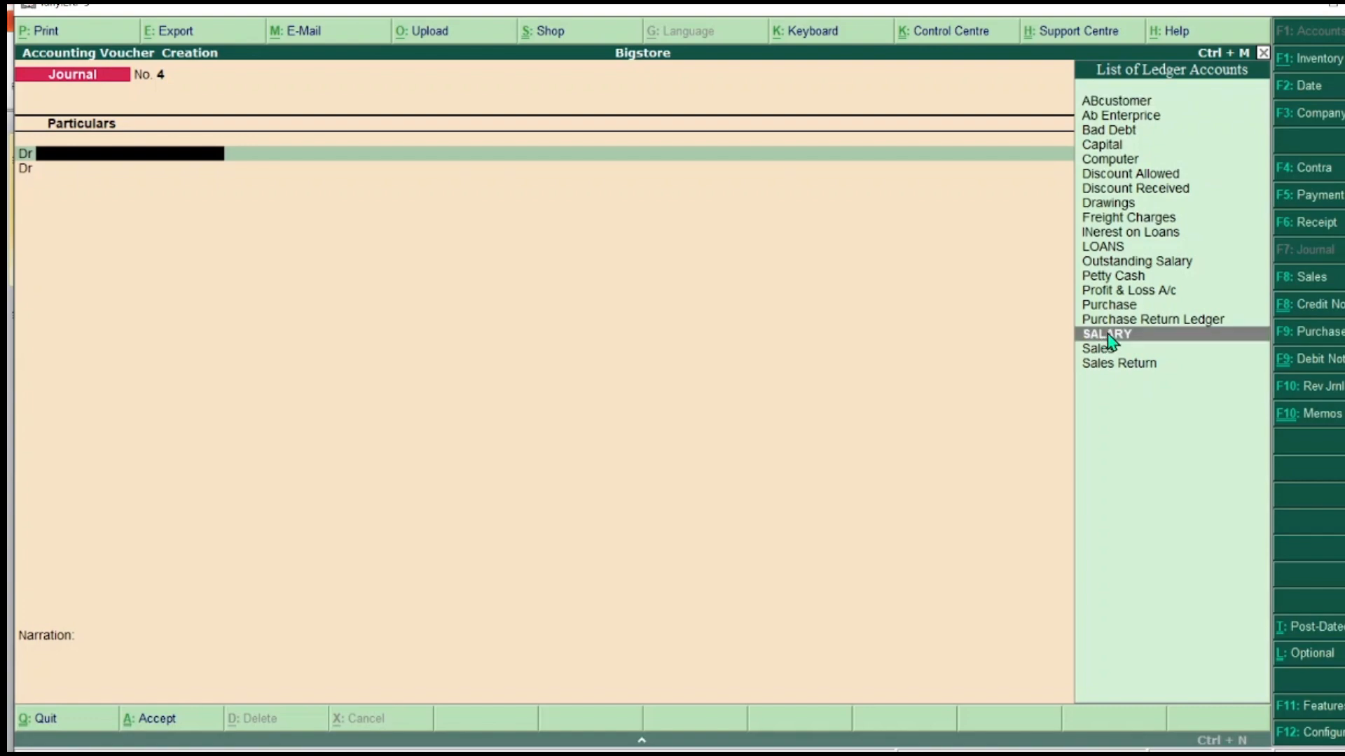
{"action": "left_click", "coordinate": [1107, 334]}
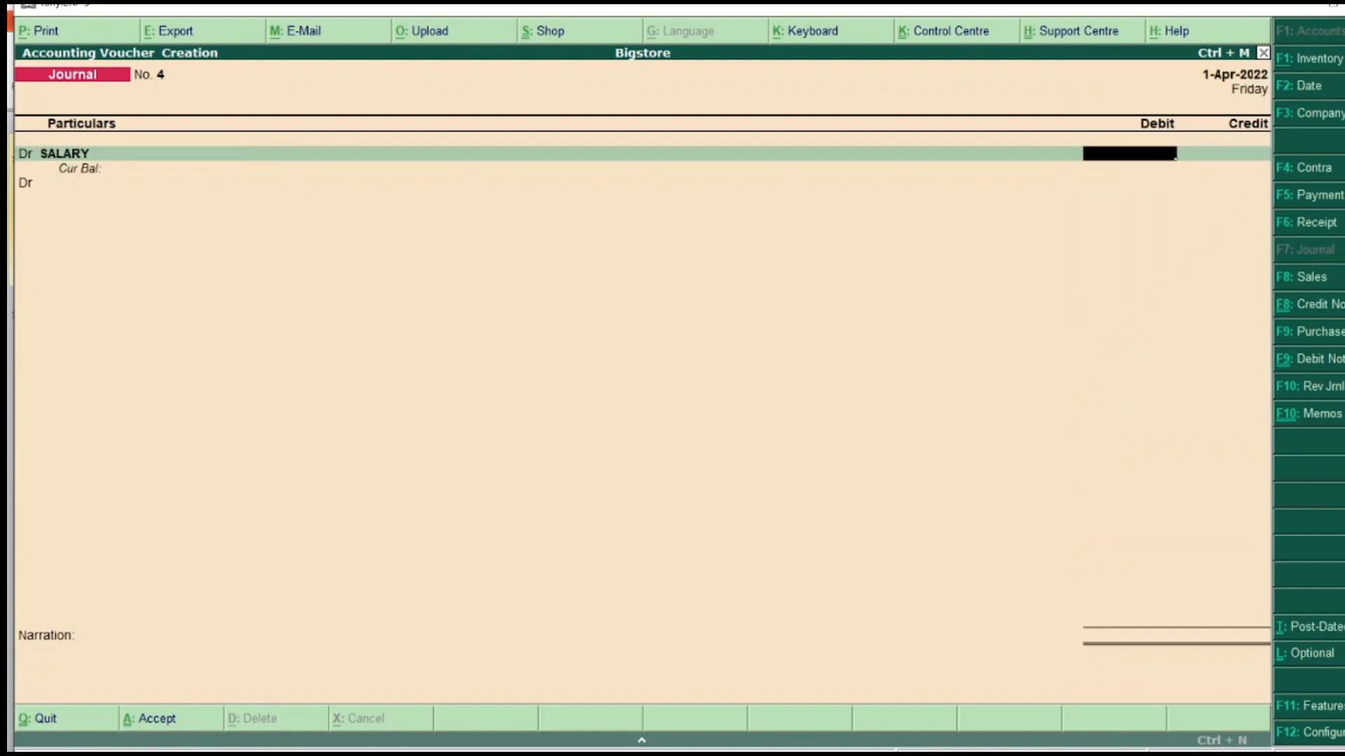
{"action": "type", "text": "2,00"}
{"action": "type", "text": "000"}
{"action": "key", "text": "Return"}
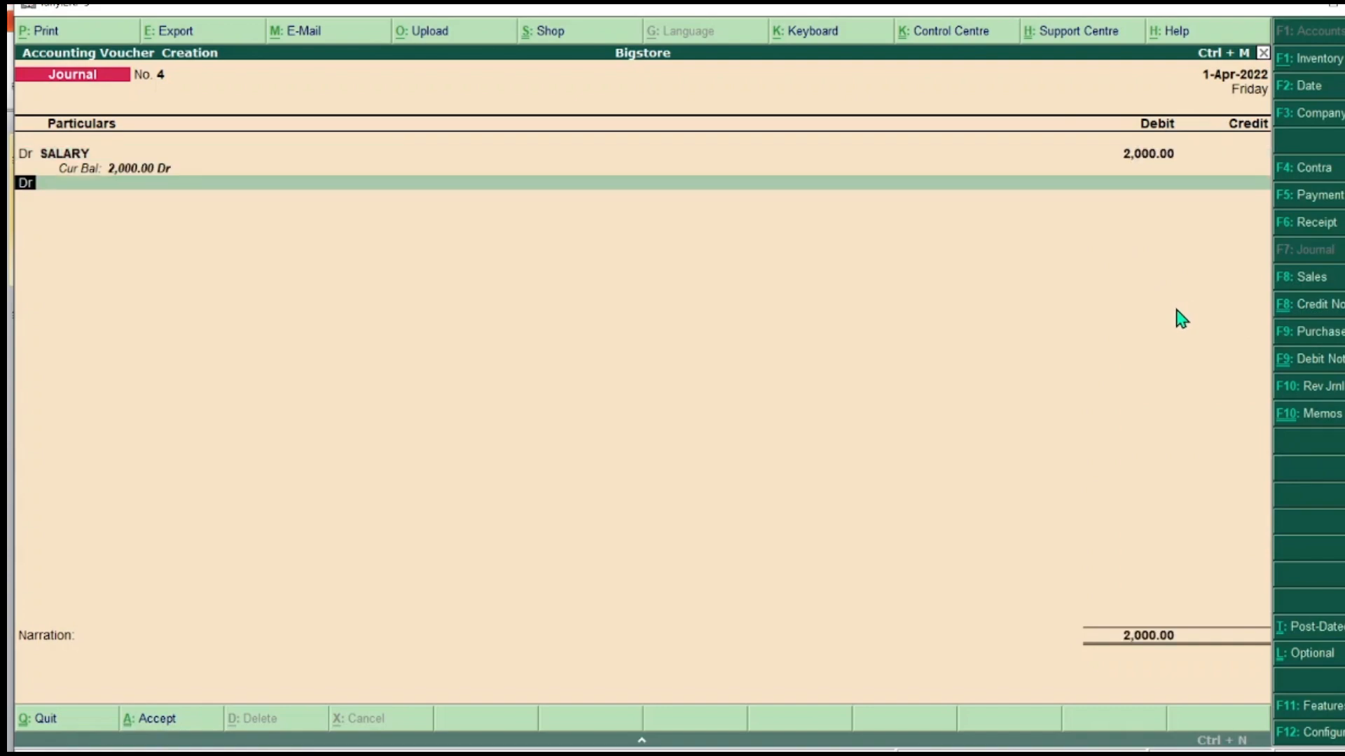
Credit Outstanding Salary with 2,000, accept the journal voucher without a narration, and leave voucher creation.
{"action": "type", "text": "cr"}
{"action": "key", "text": "Return"}
{"action": "key", "text": "Down"}
{"action": "key", "text": "Down"}
{"action": "key", "text": "Down"}
{"action": "key", "text": "Down"}
{"action": "key", "text": "Down"}
{"action": "key", "text": "Down"}
{"action": "key", "text": "Down"}
{"action": "key", "text": "Down"}
{"action": "key", "text": "Down"}
{"action": "key", "text": "Down"}
{"action": "key", "text": "Down"}
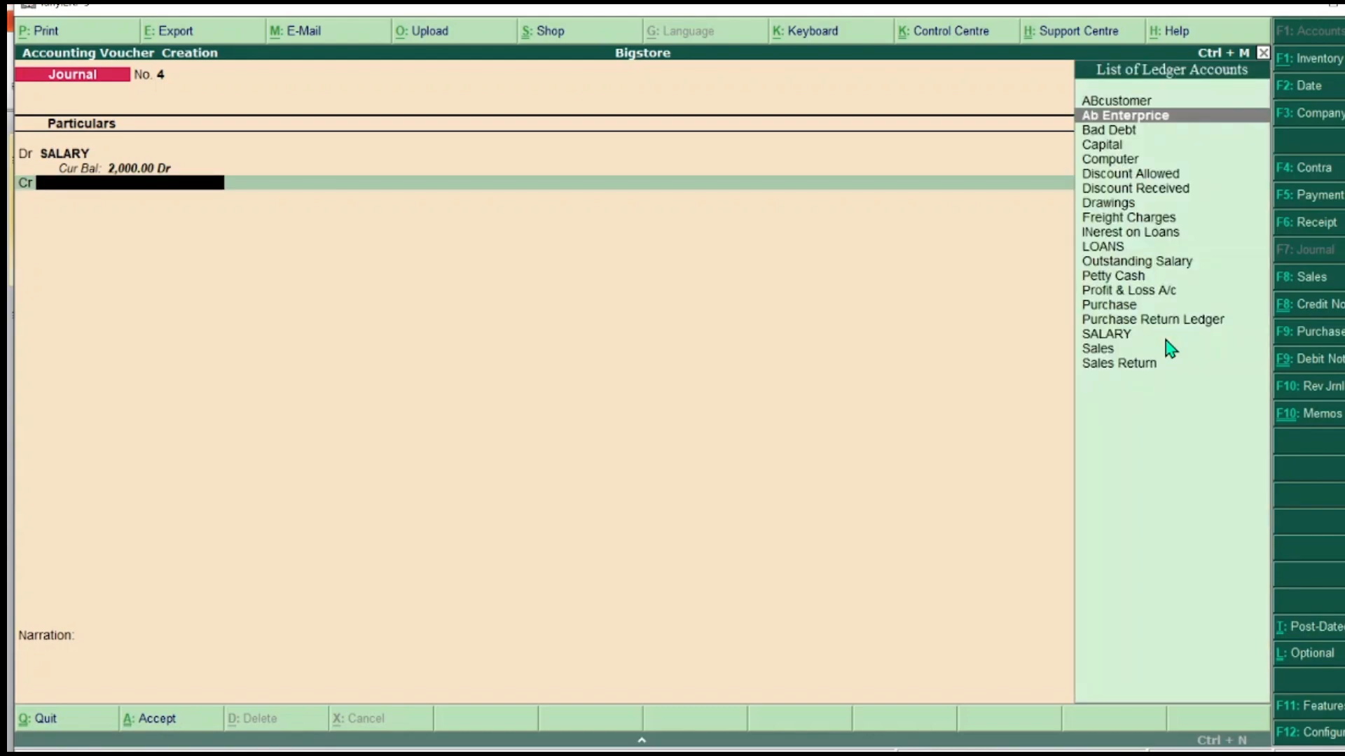
{"action": "key", "text": "Return"}
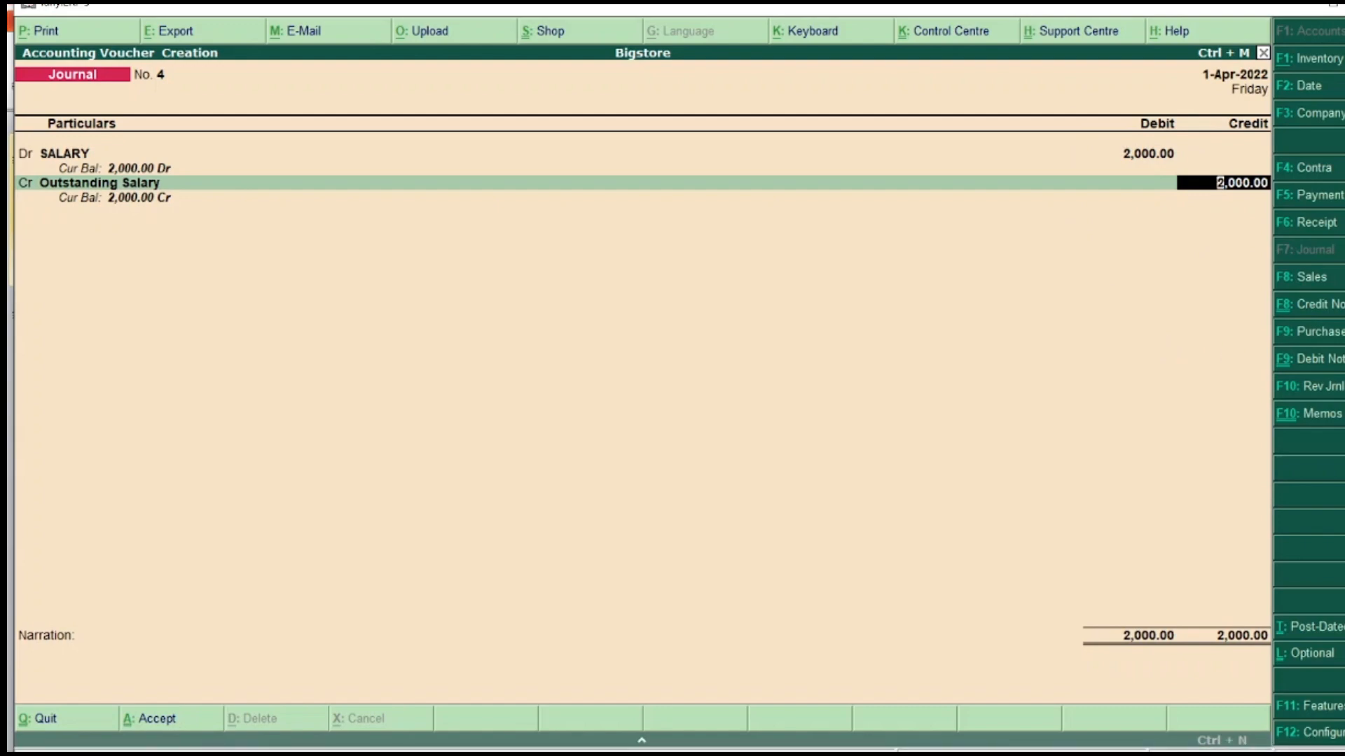
{"action": "key", "text": "Return"}
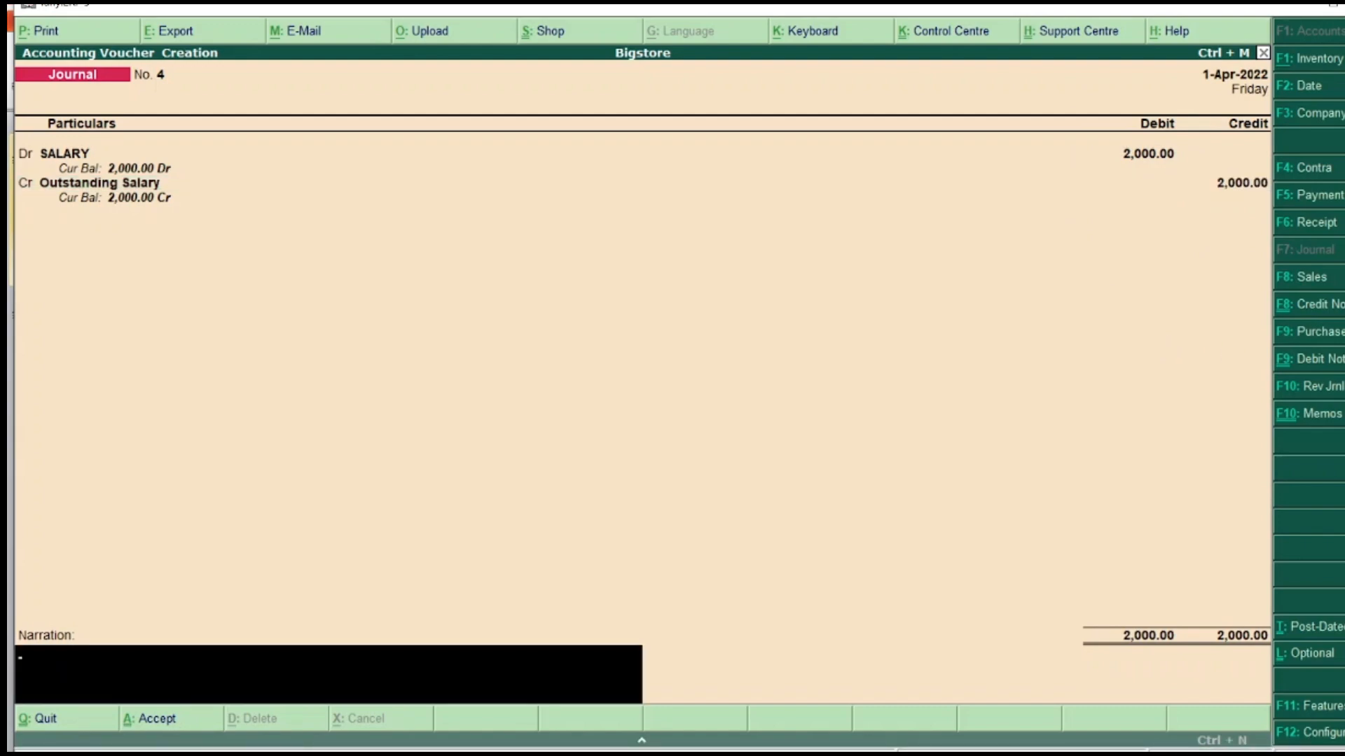
{"action": "key", "text": "Return"}
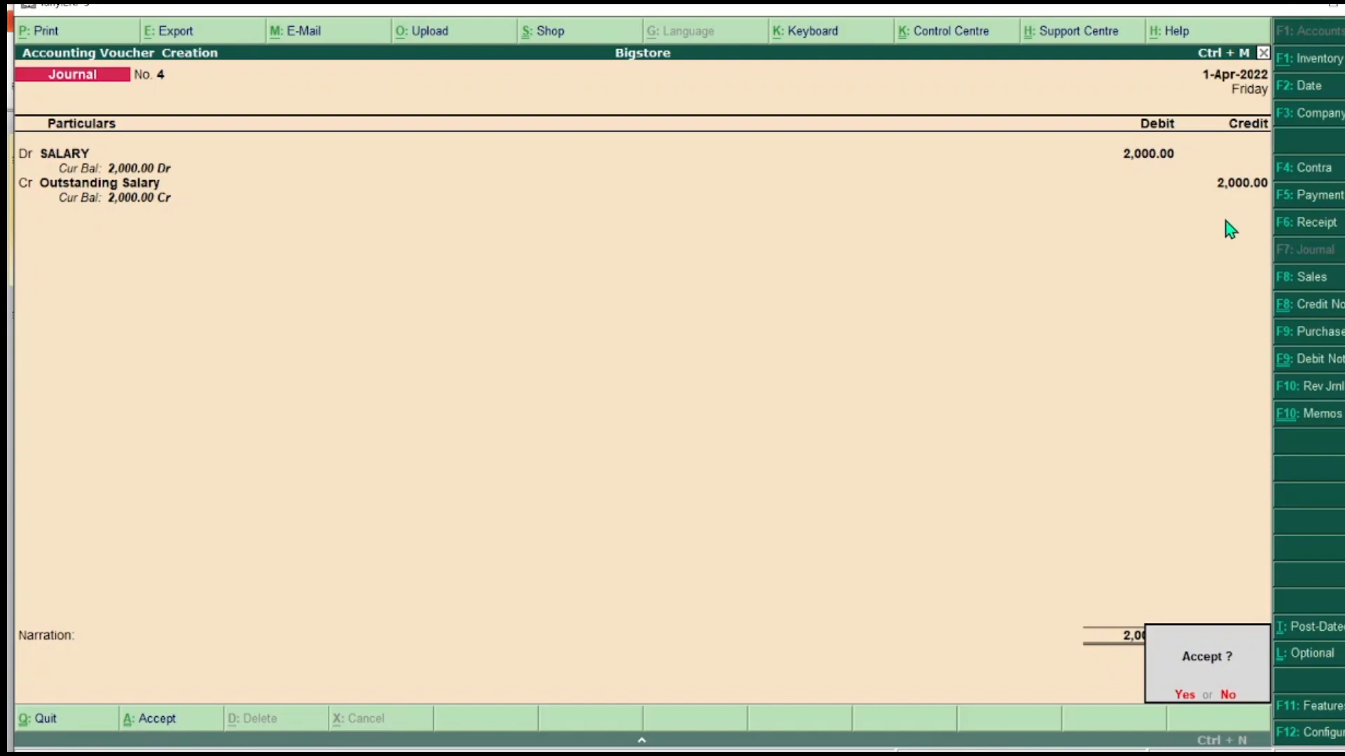
{"action": "key", "text": "y"}
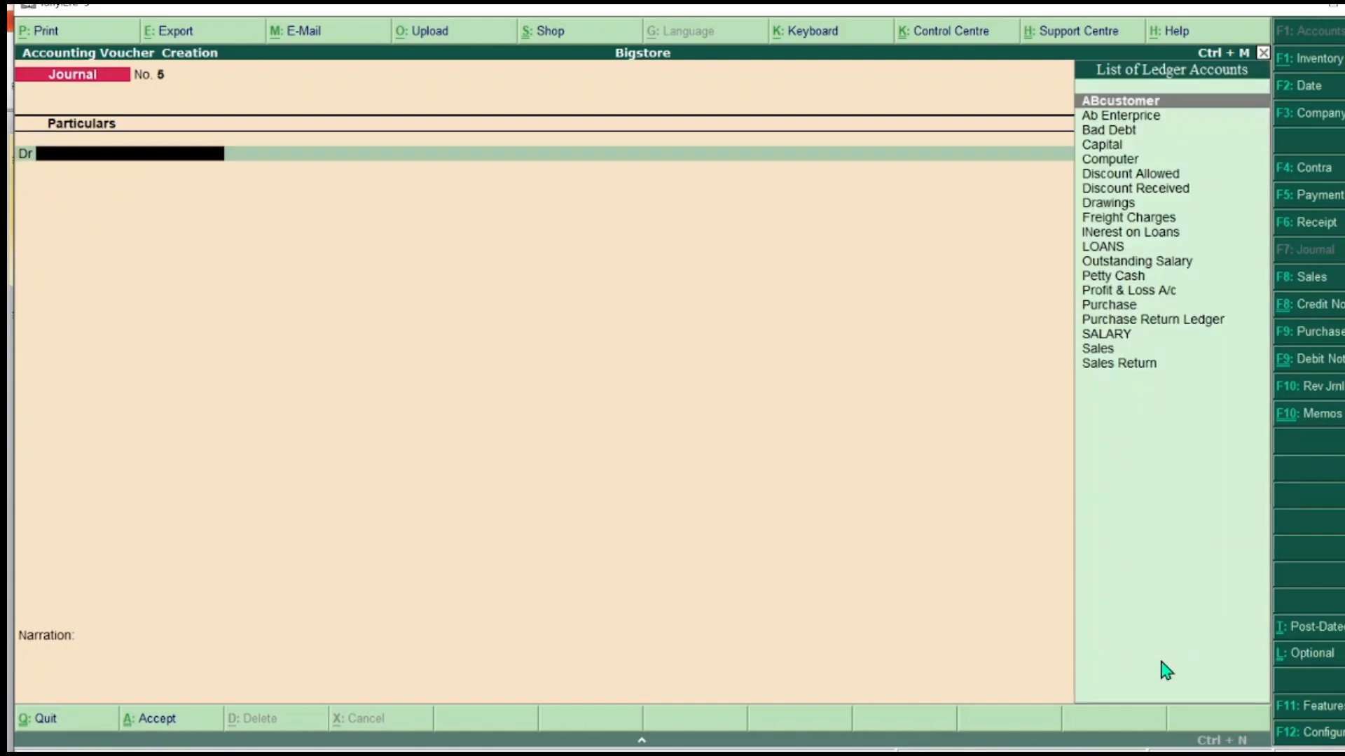
{"action": "key", "text": "Escape"}
{"action": "key", "text": "y"}
Display the Balance Sheet of Bigstore in detailed form.
{"action": "key", "text": "Down"}
{"action": "key", "text": "Down"}
{"action": "key", "text": "Down"}
{"action": "key", "text": "Down"}
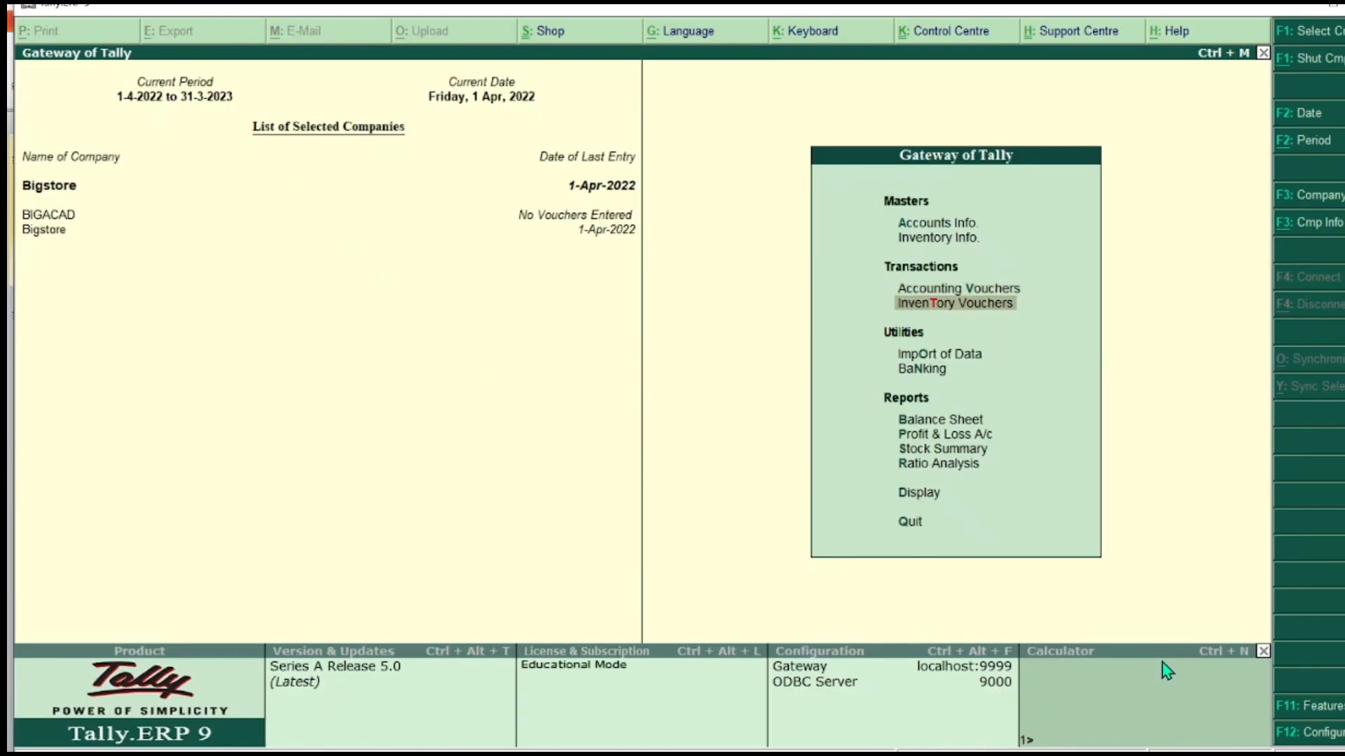
{"action": "key", "text": "Return"}
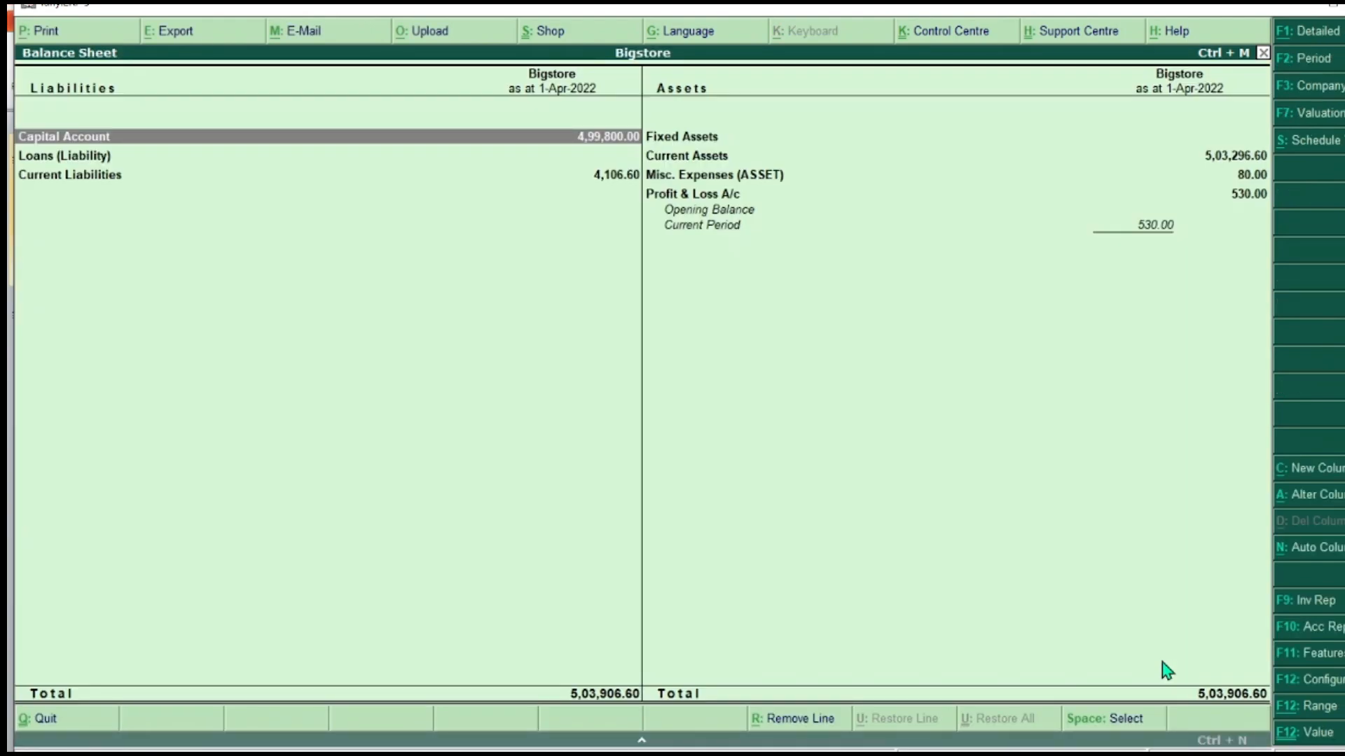
{"action": "key", "text": "alt+F1"}
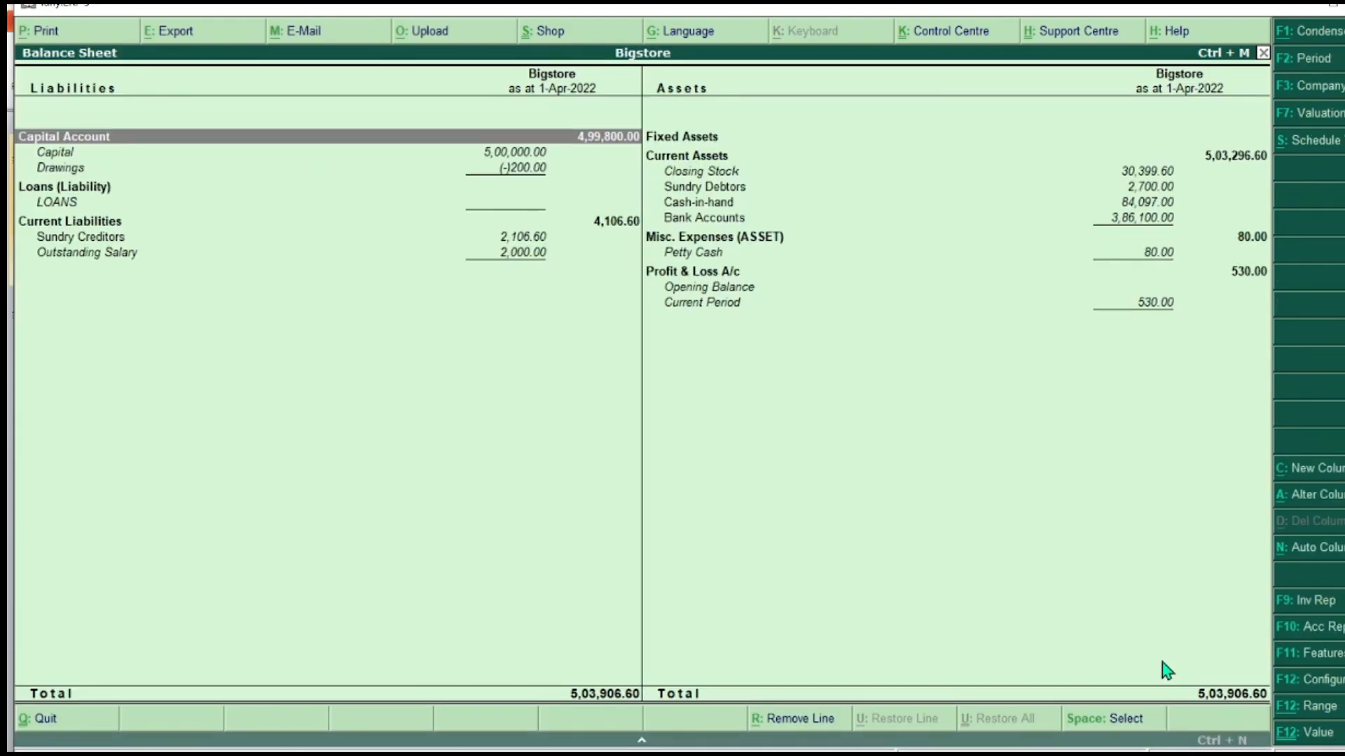
Drill down from Current Liabilities through Outstanding Salary's April entries to the journal voucher, and return to the Gateway of Tally.
{"action": "double_click", "coordinate": [123, 223]}
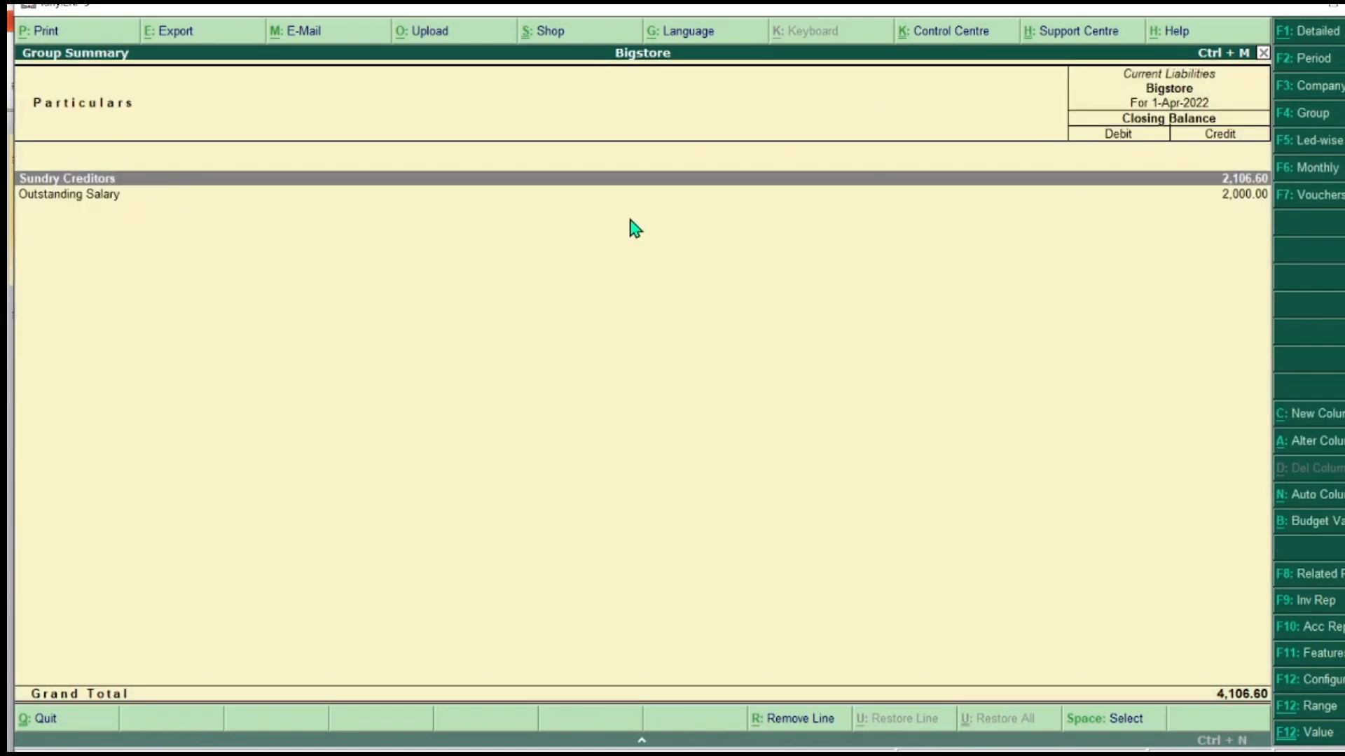
{"action": "double_click", "coordinate": [1239, 202]}
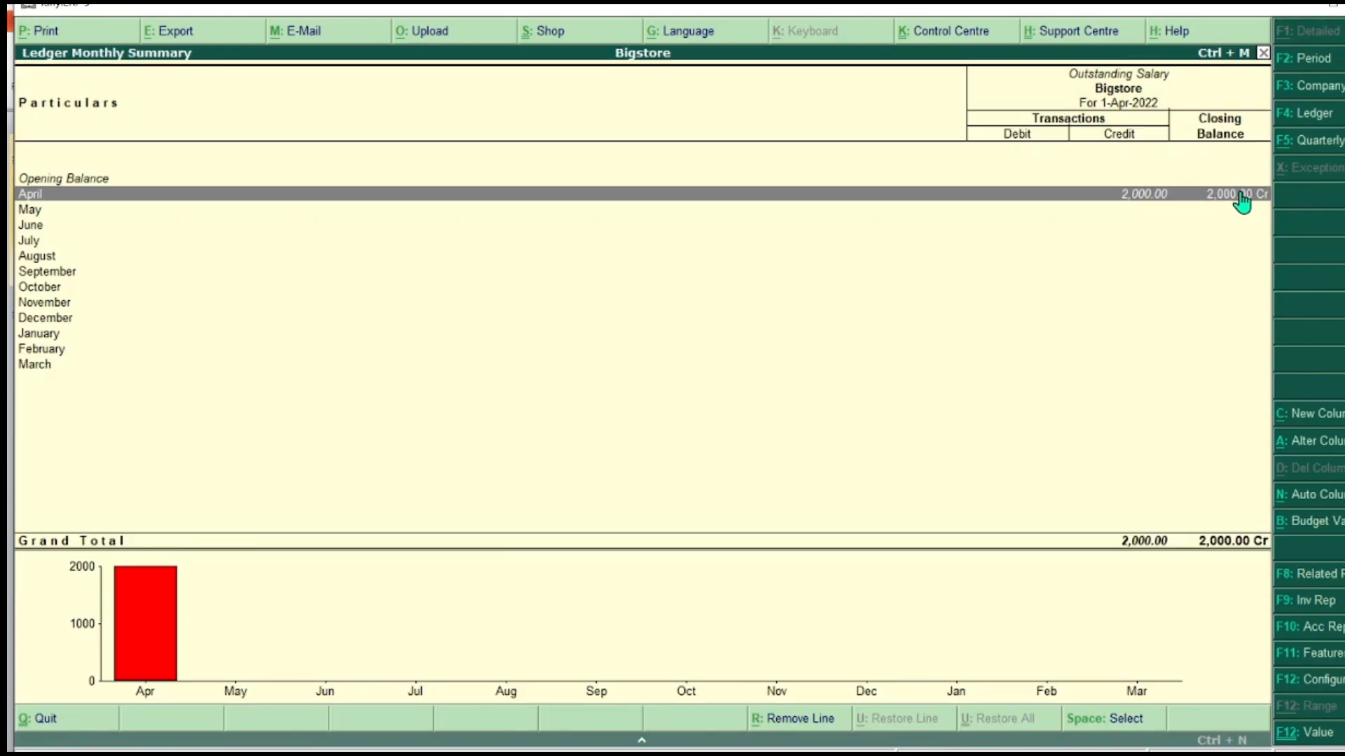
{"action": "double_click", "coordinate": [1209, 203]}
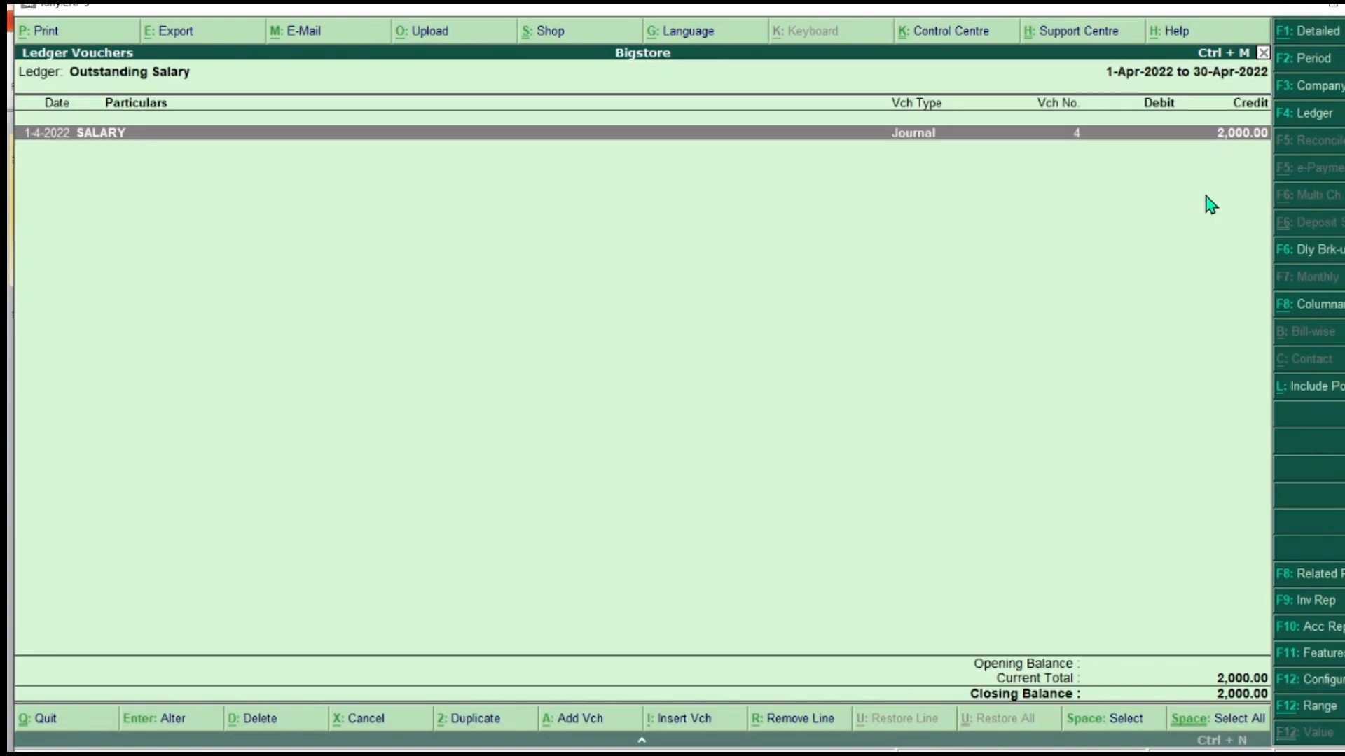
{"action": "double_click", "coordinate": [1093, 134]}
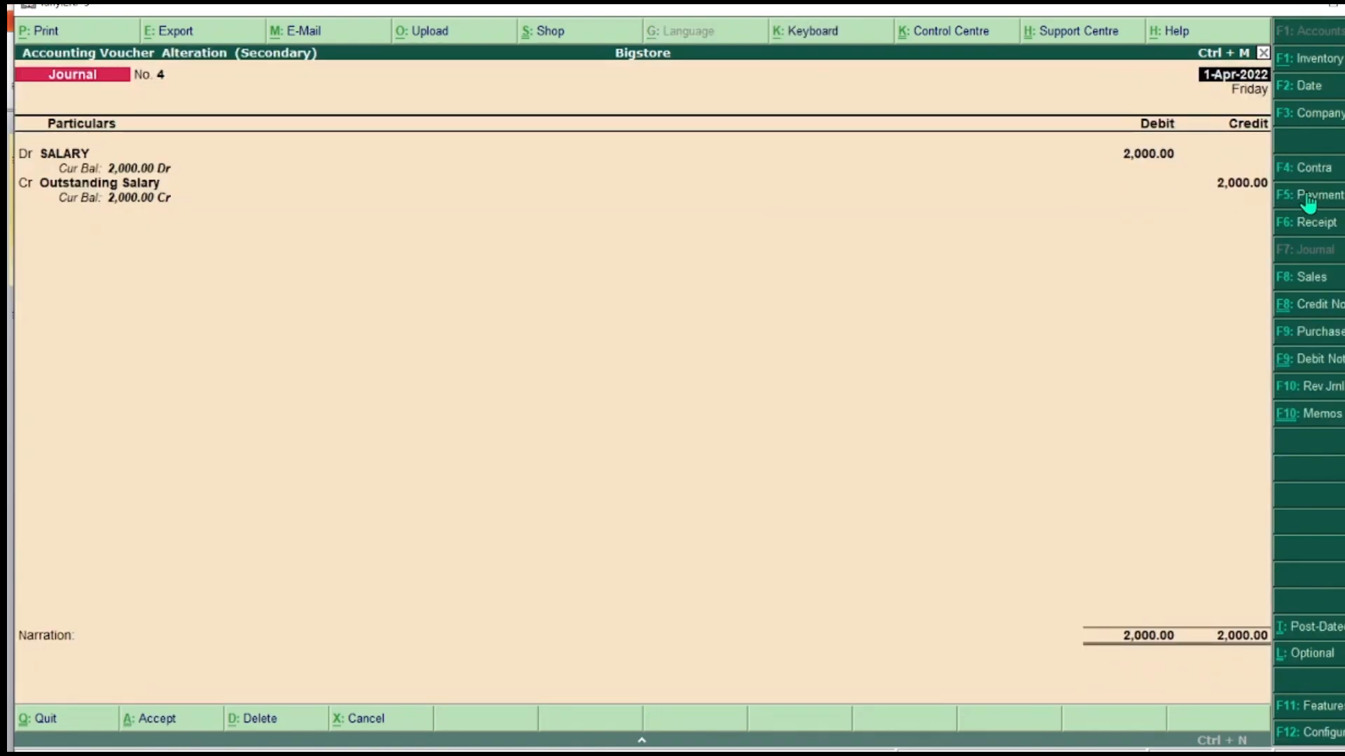
{"action": "key", "text": "Escape"}
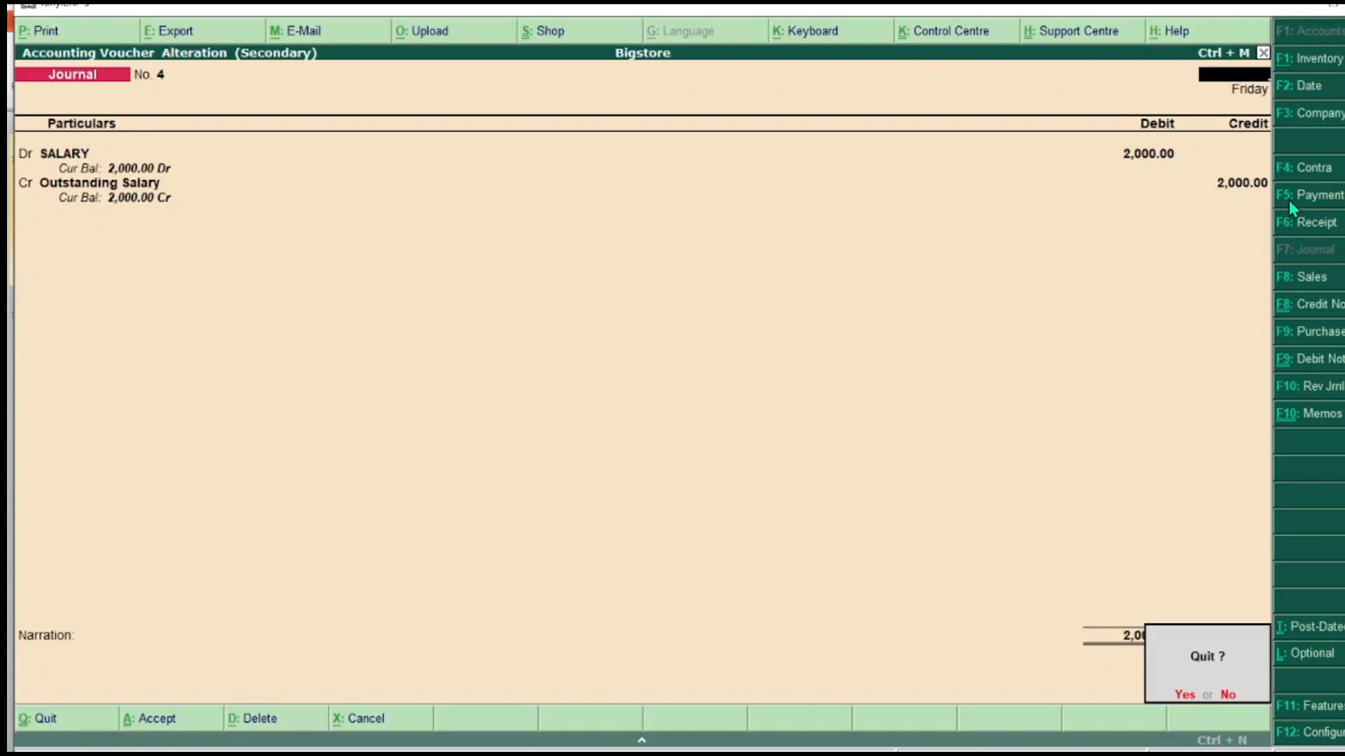
{"action": "key", "text": "y"}
{"action": "key", "text": "Escape"}
{"action": "key", "text": "Escape"}
{"action": "key", "text": "Escape"}
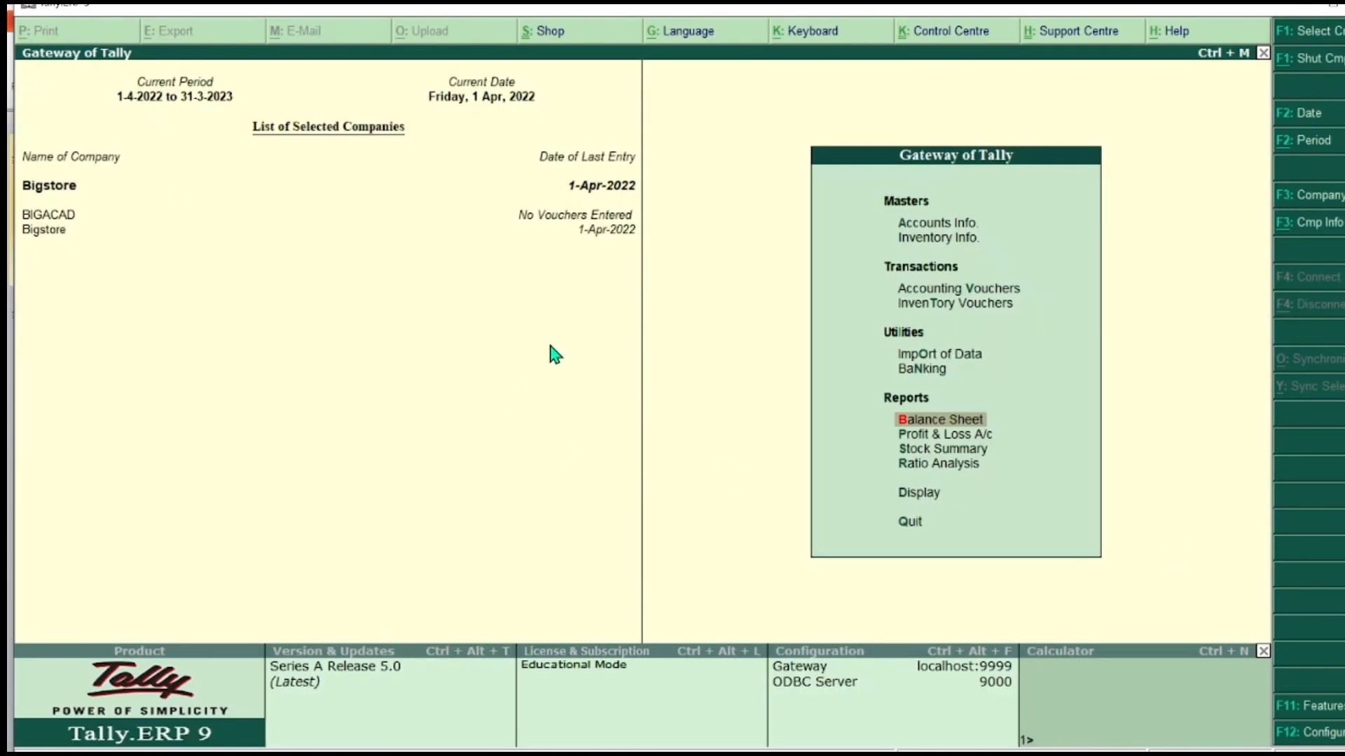
Reopen the detailed Balance Sheet and examine Outstanding Salary's April vouchers and its monthly summary.
{"action": "left_click", "coordinate": [972, 422]}
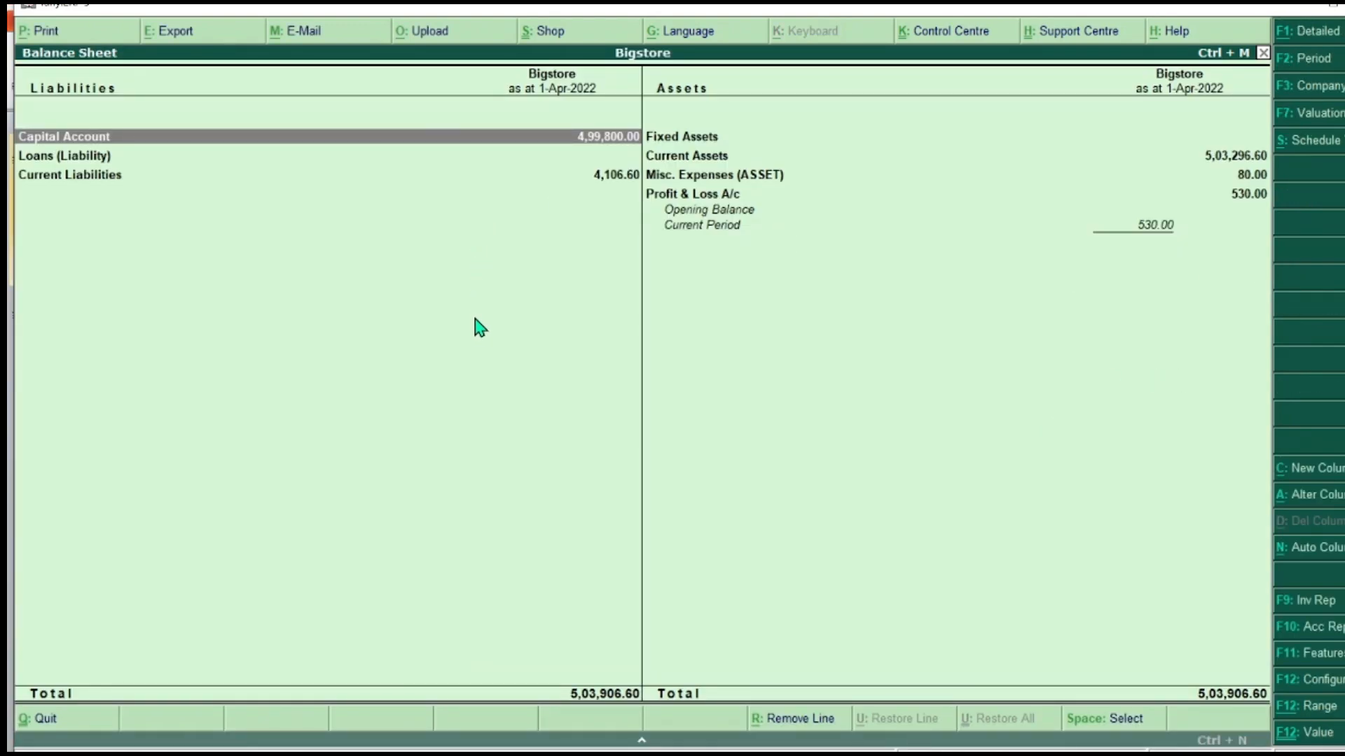
{"action": "key", "text": "alt+F1"}
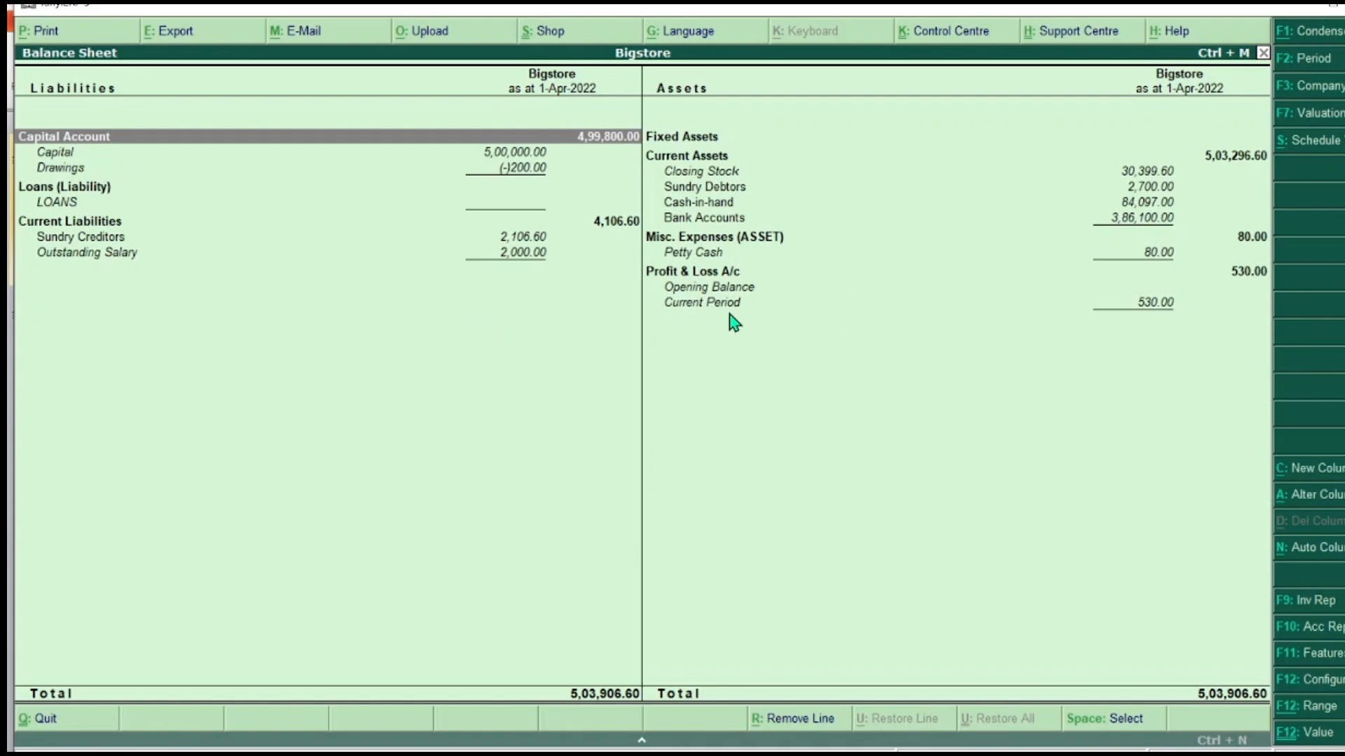
{"action": "double_click", "coordinate": [118, 254]}
{"action": "double_click", "coordinate": [1114, 195]}
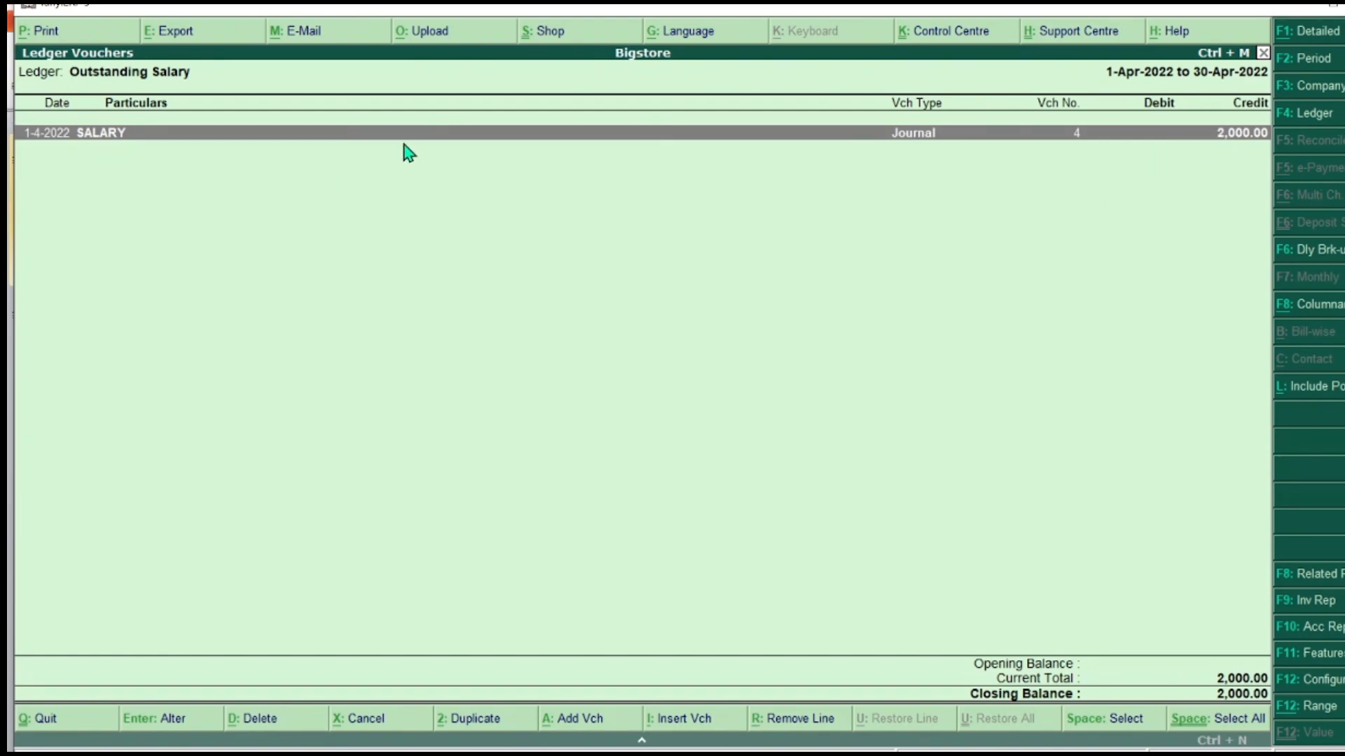
{"action": "key", "text": "Escape"}
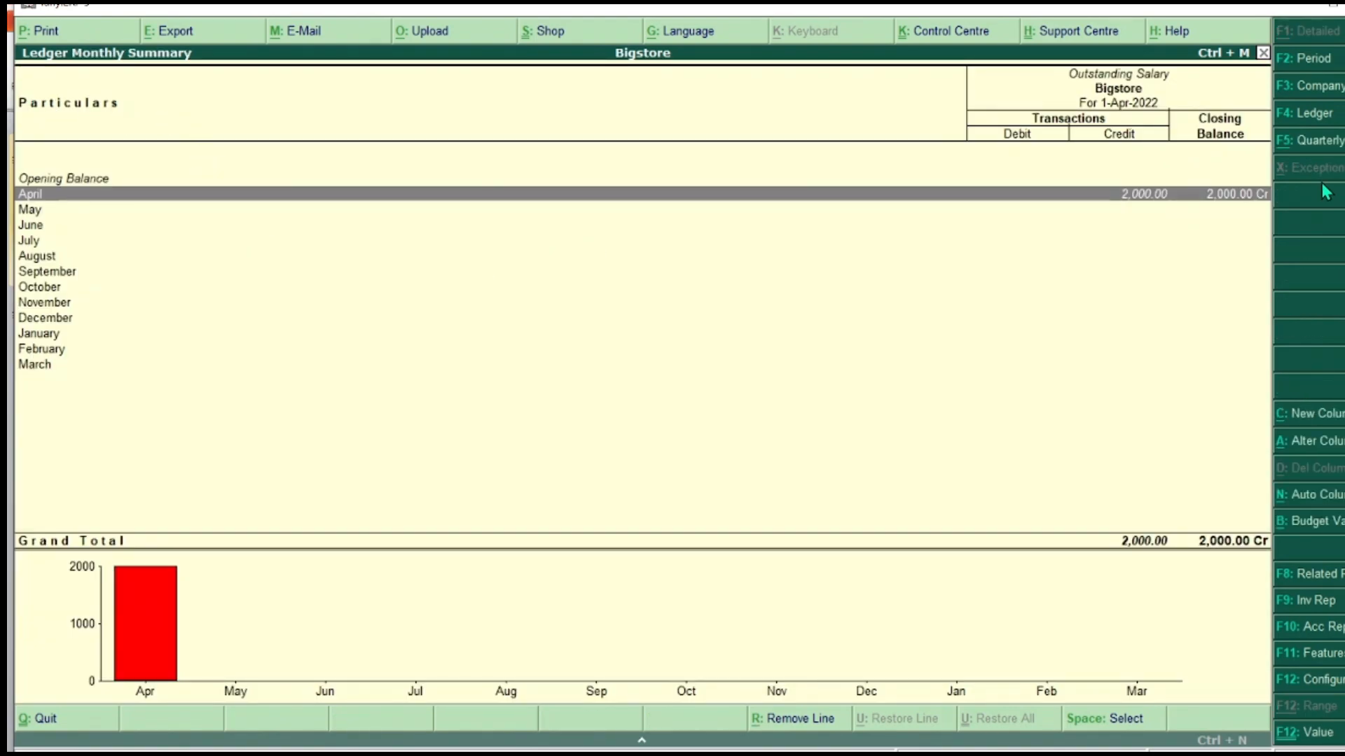
{"action": "key", "text": "Escape"}
{"action": "double_click", "coordinate": [279, 255]}
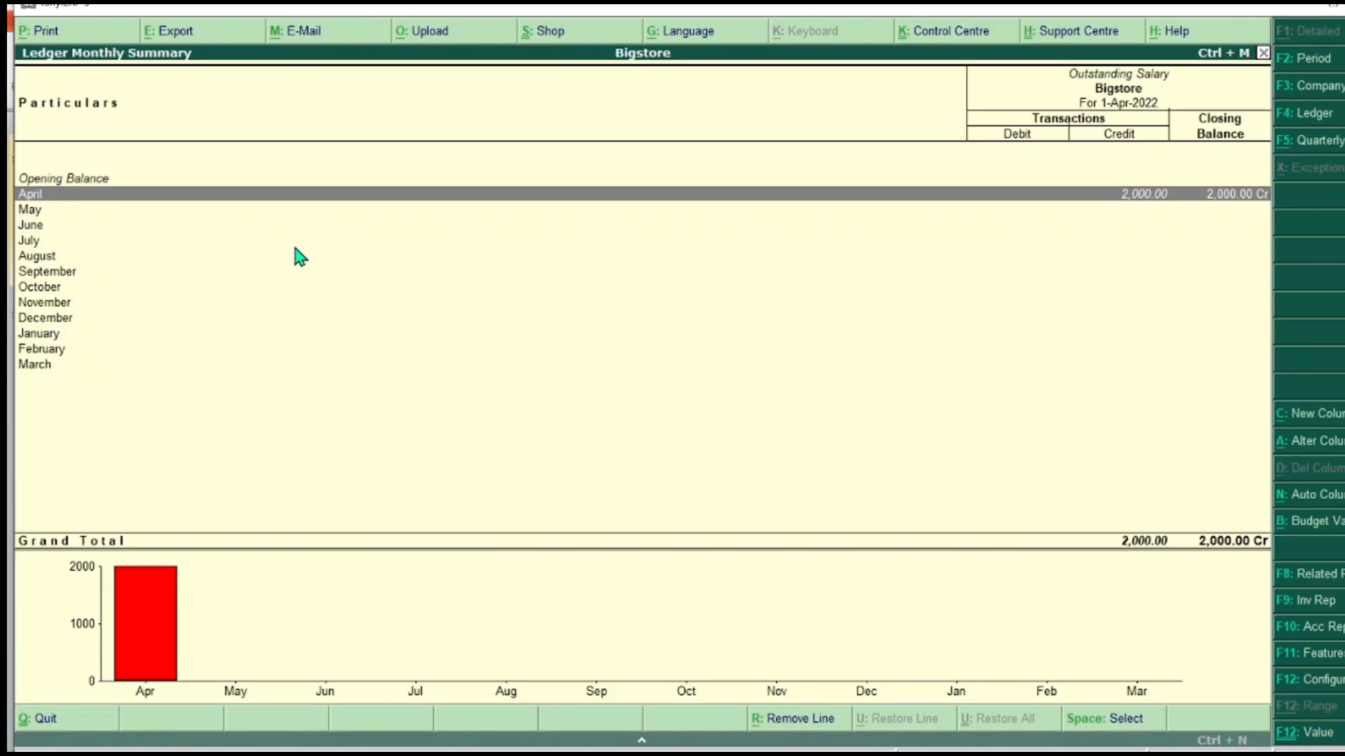
Open Outstanding Salary's April journal voucher, convert it to a payment voucher and set Bank as its account.
{"action": "double_click", "coordinate": [312, 199]}
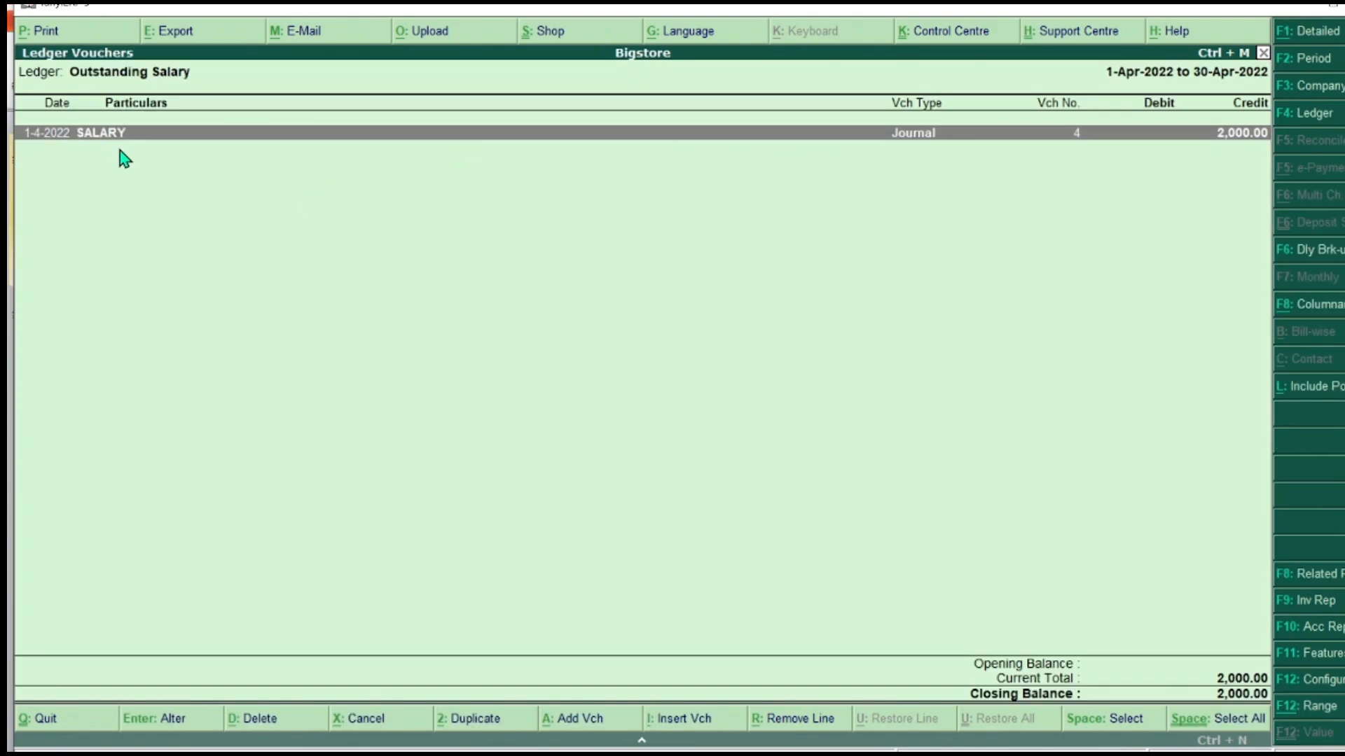
{"action": "double_click", "coordinate": [890, 139]}
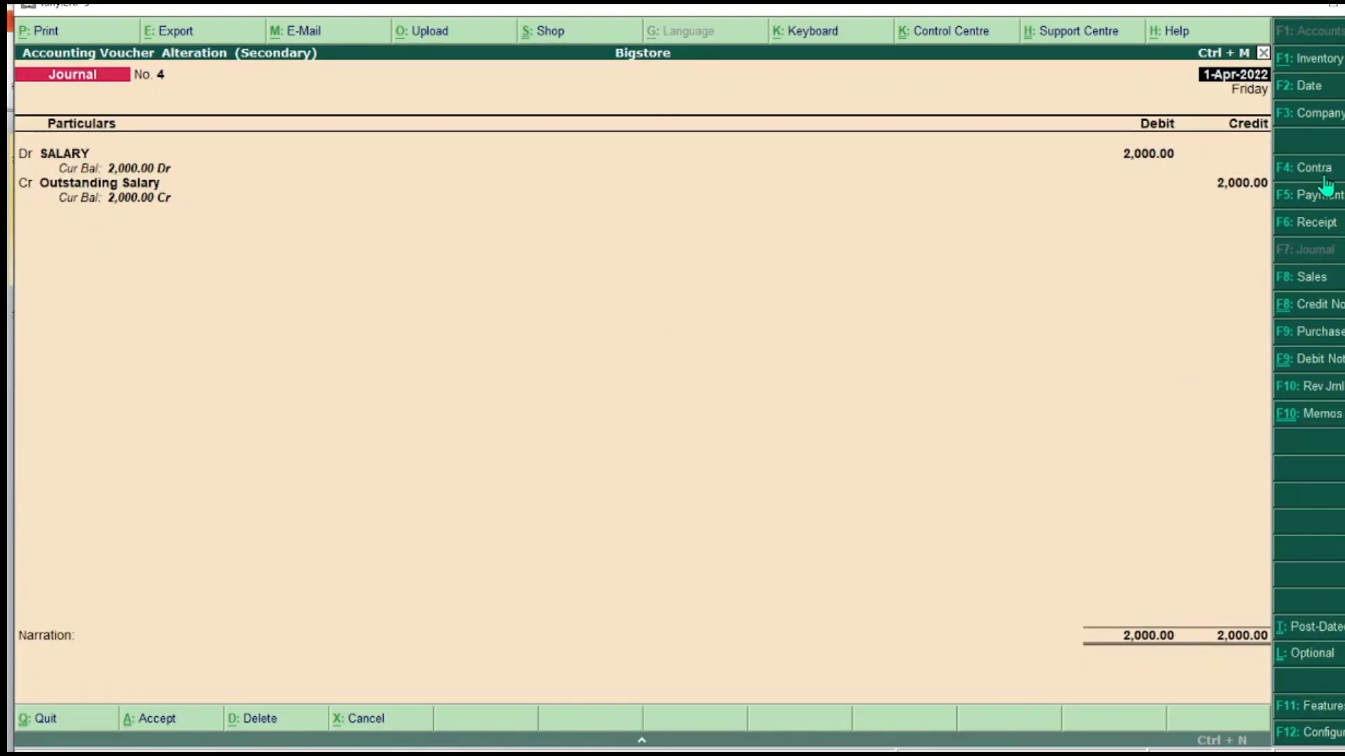
{"action": "left_click", "coordinate": [1331, 199]}
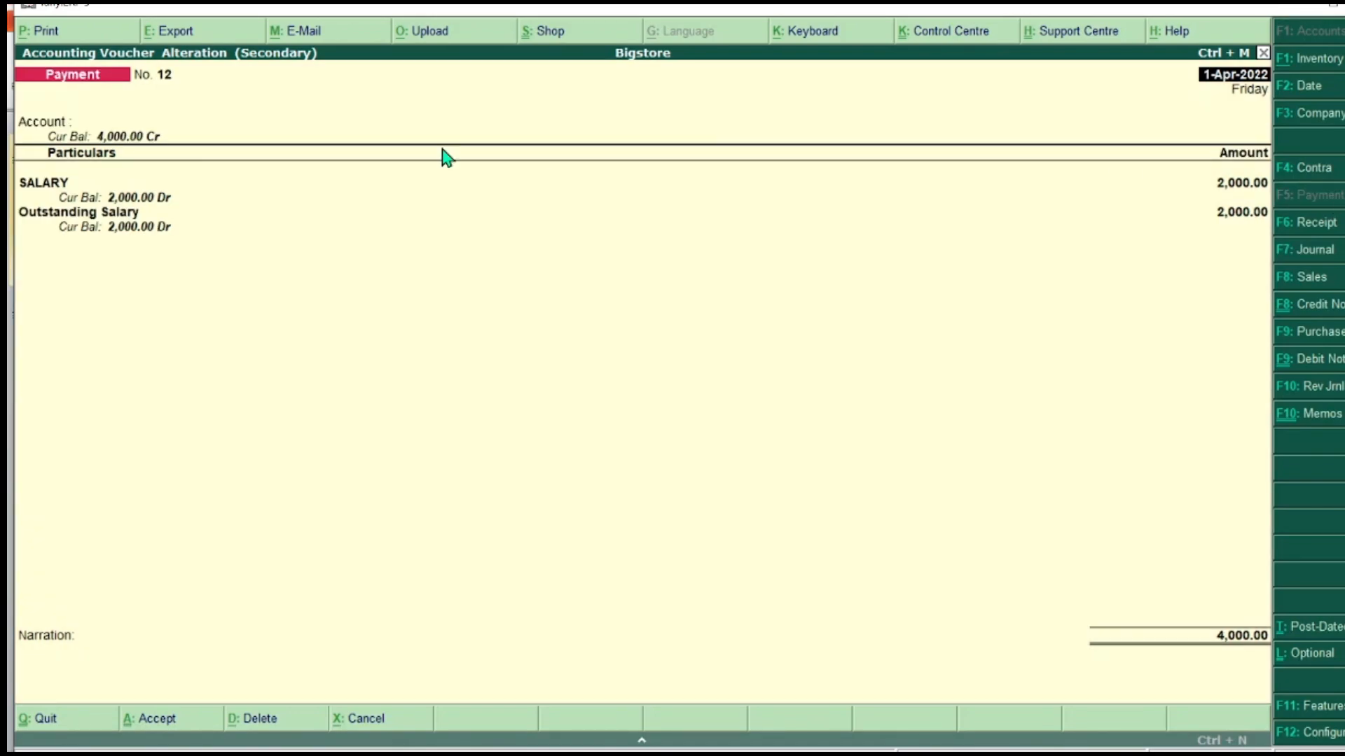
{"action": "key", "text": "Return"}
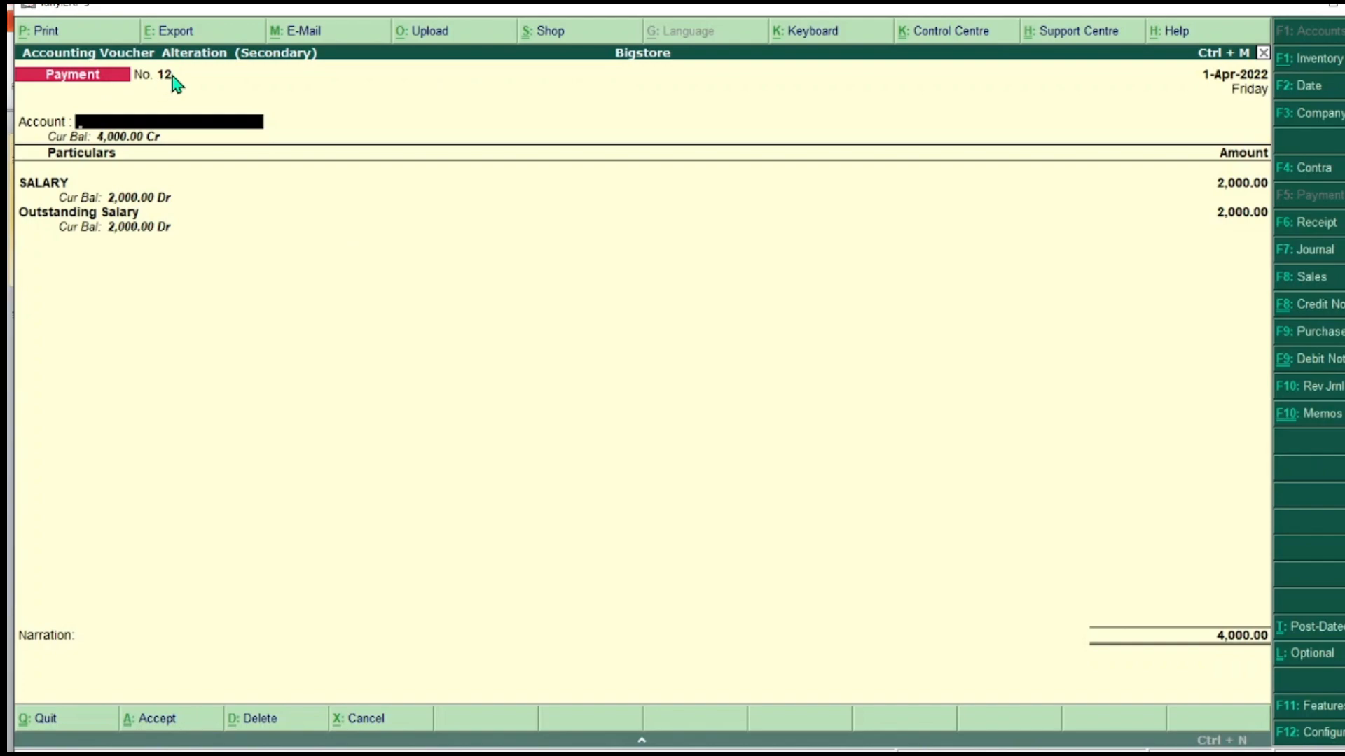
{"action": "key", "text": "Return"}
{"action": "key", "text": "Return"}
{"action": "key", "text": "Return"}
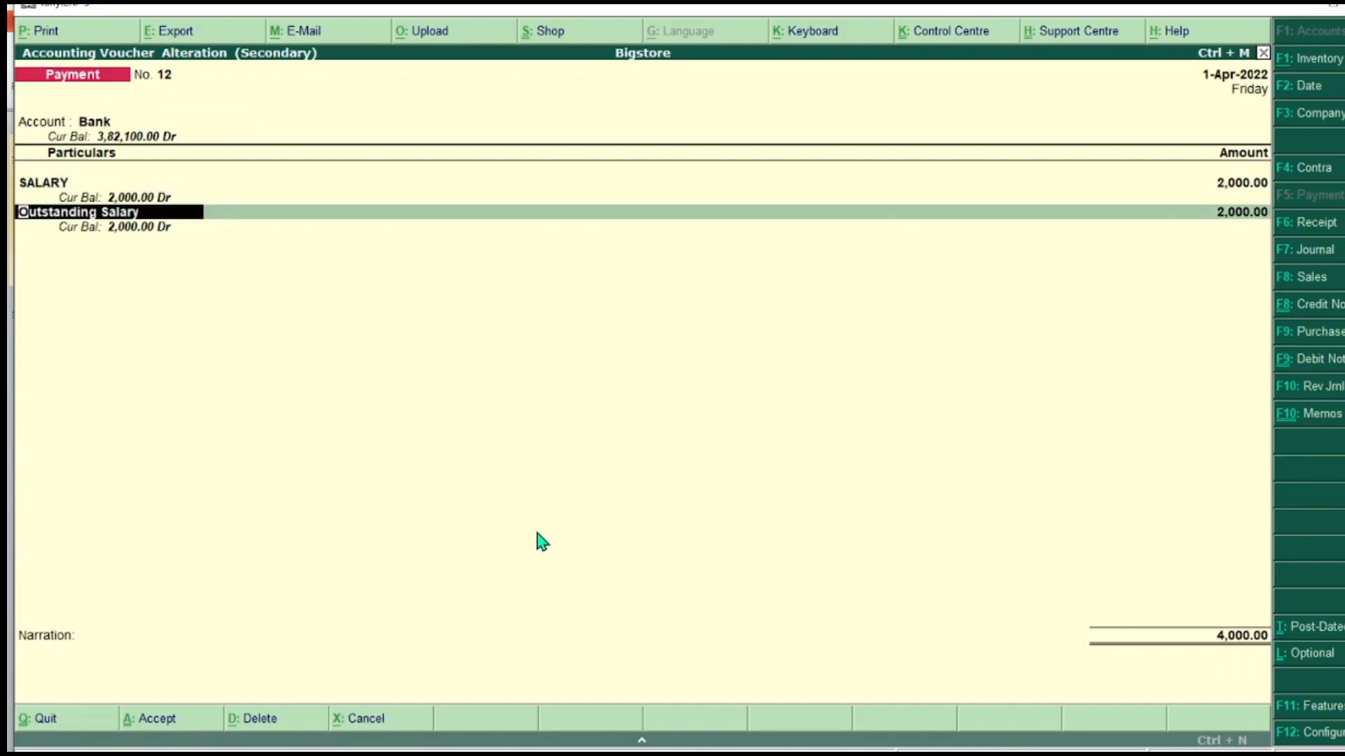
Set the payment voucher's SALARY amount to 1,500 and its Outstanding Salary amount to 500.
{"action": "left_click", "coordinate": [1237, 188]}
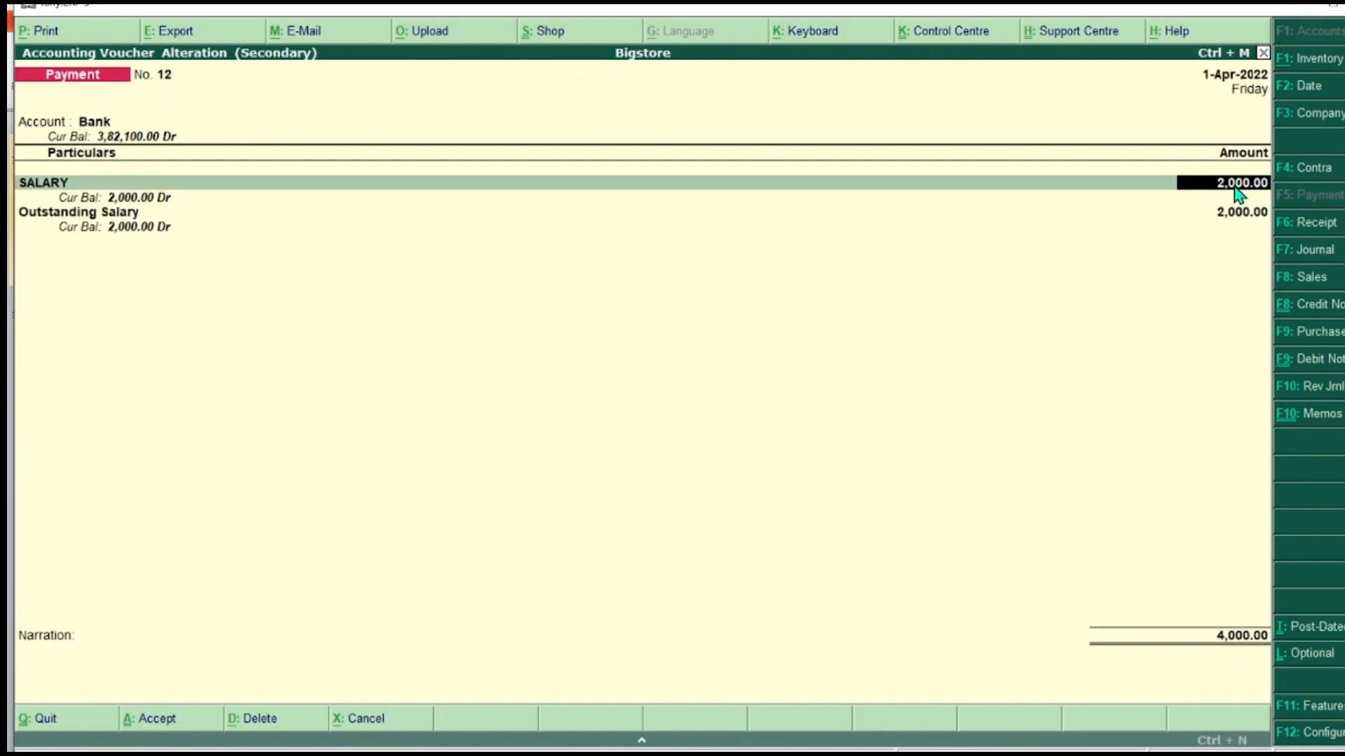
{"action": "type", "text": "1500"}
{"action": "key", "text": "Return"}
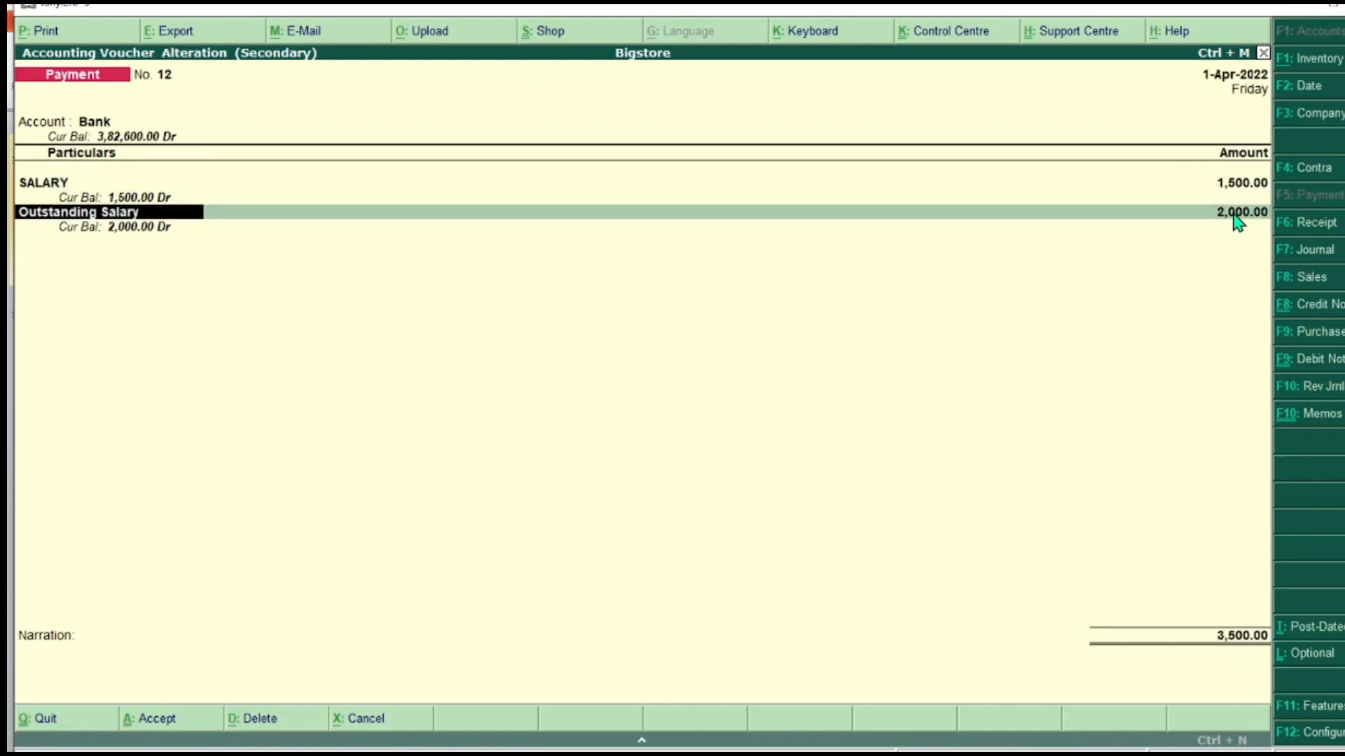
{"action": "left_click", "coordinate": [1237, 220]}
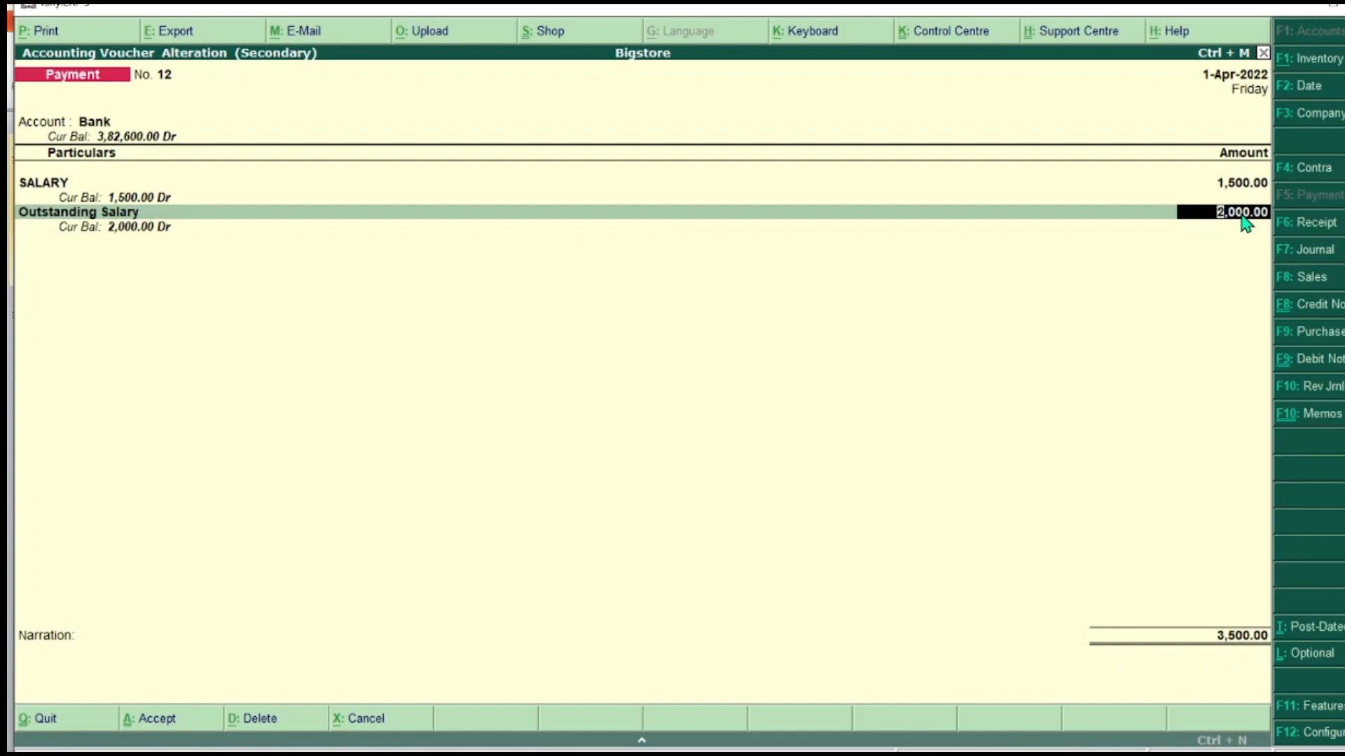
{"action": "type", "text": "500"}
{"action": "key", "text": "Return"}
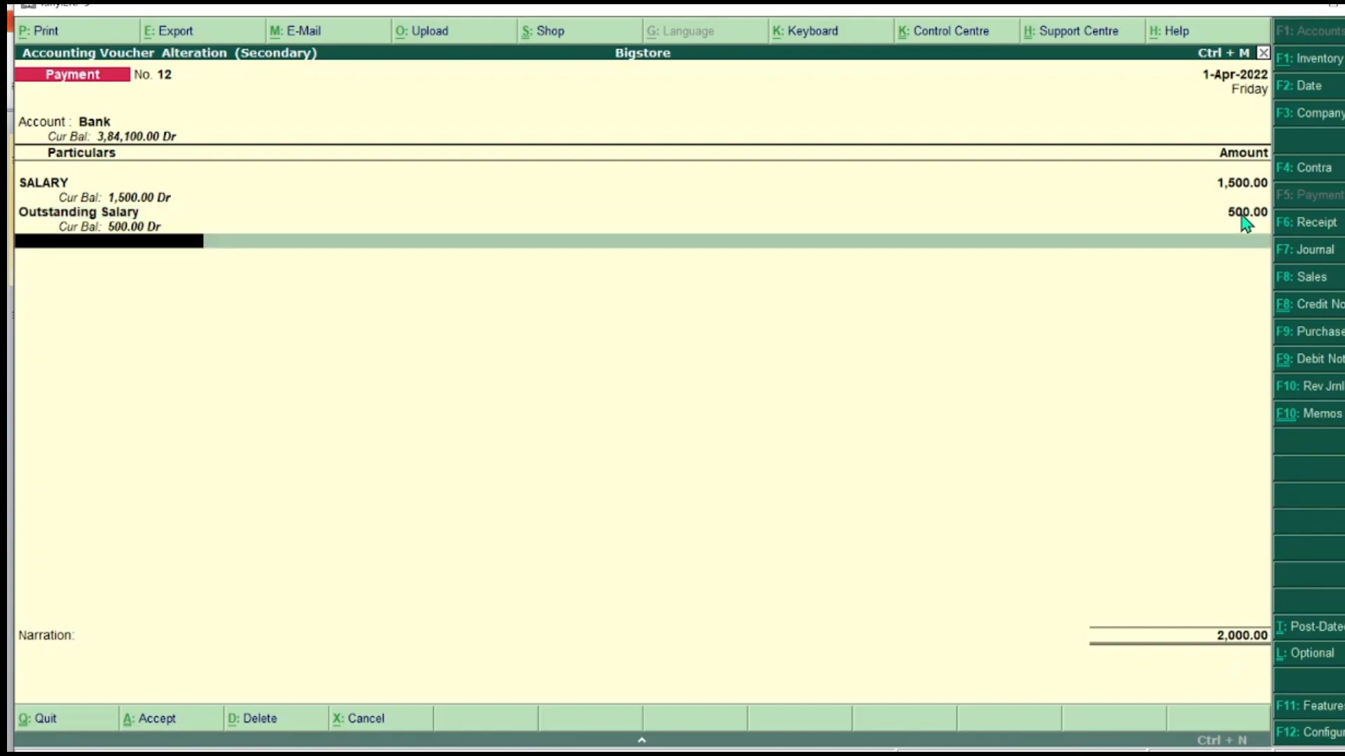
{"action": "key", "text": "Return"}
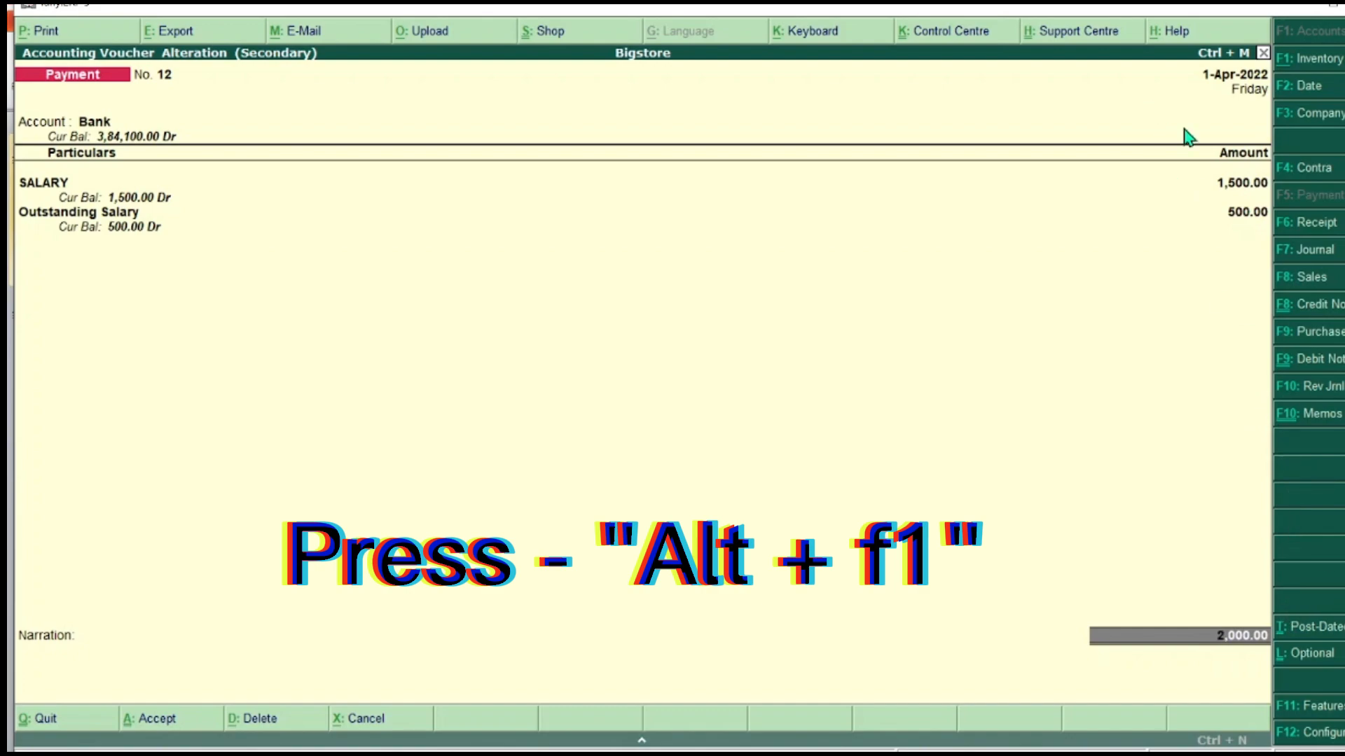
Allocate 1,500 of the bank payment to SALARY as a cheque, leaving the instrument number blank.
{"action": "key", "text": "Return"}
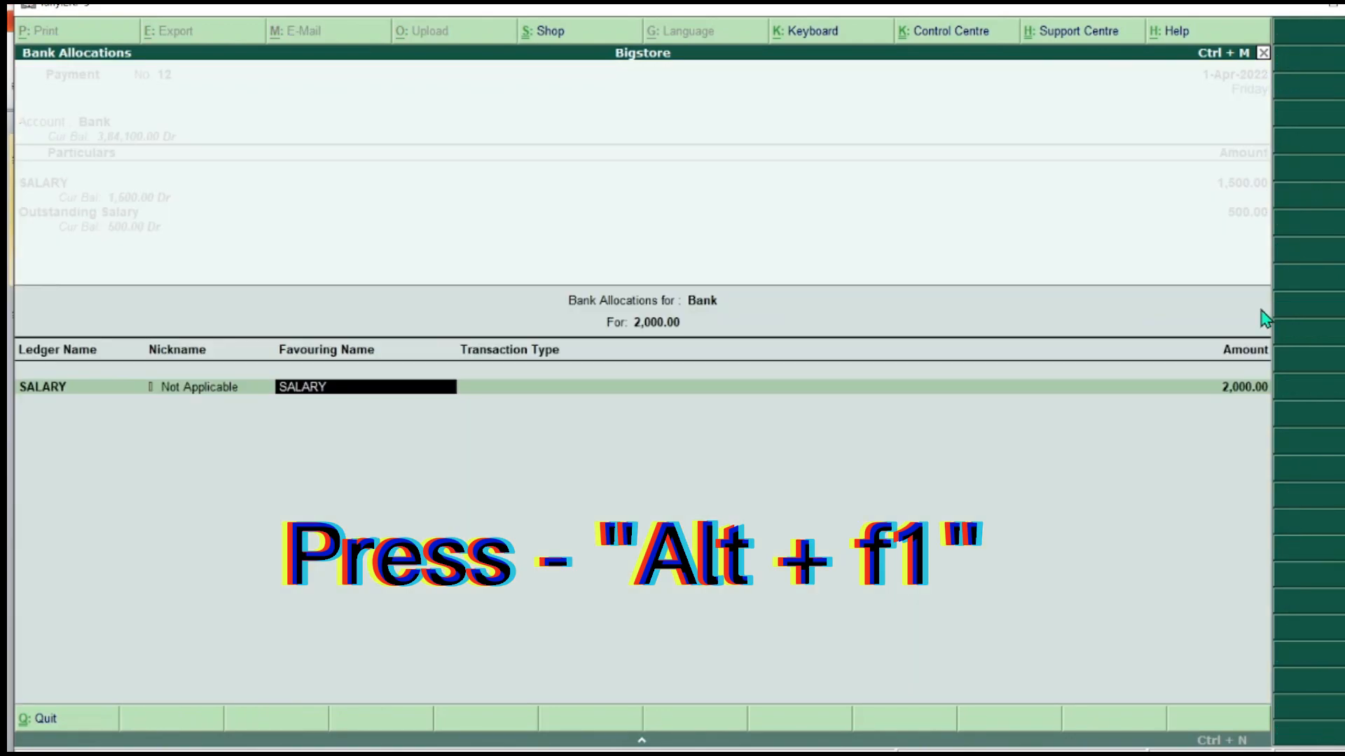
{"action": "key", "text": "Return"}
{"action": "key", "text": "Return"}
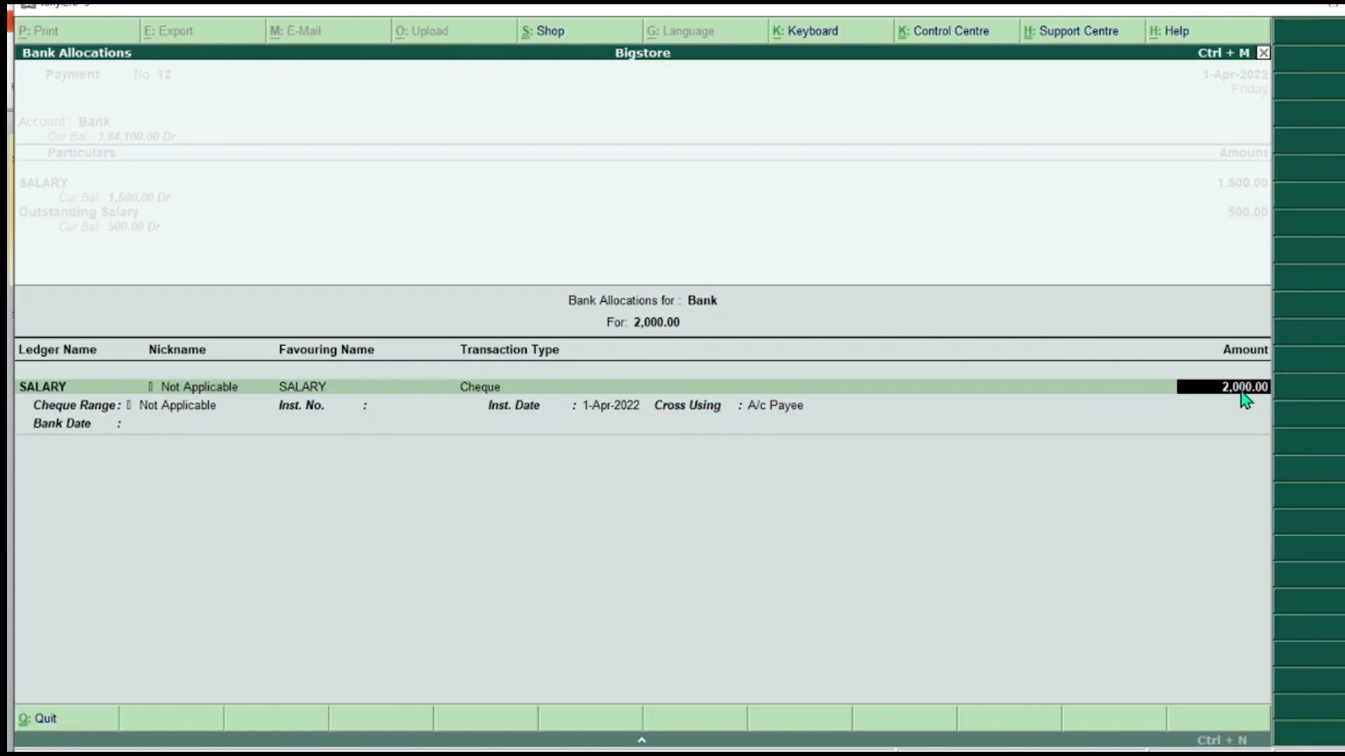
{"action": "type", "text": "1,500"}
{"action": "key", "text": "Return"}
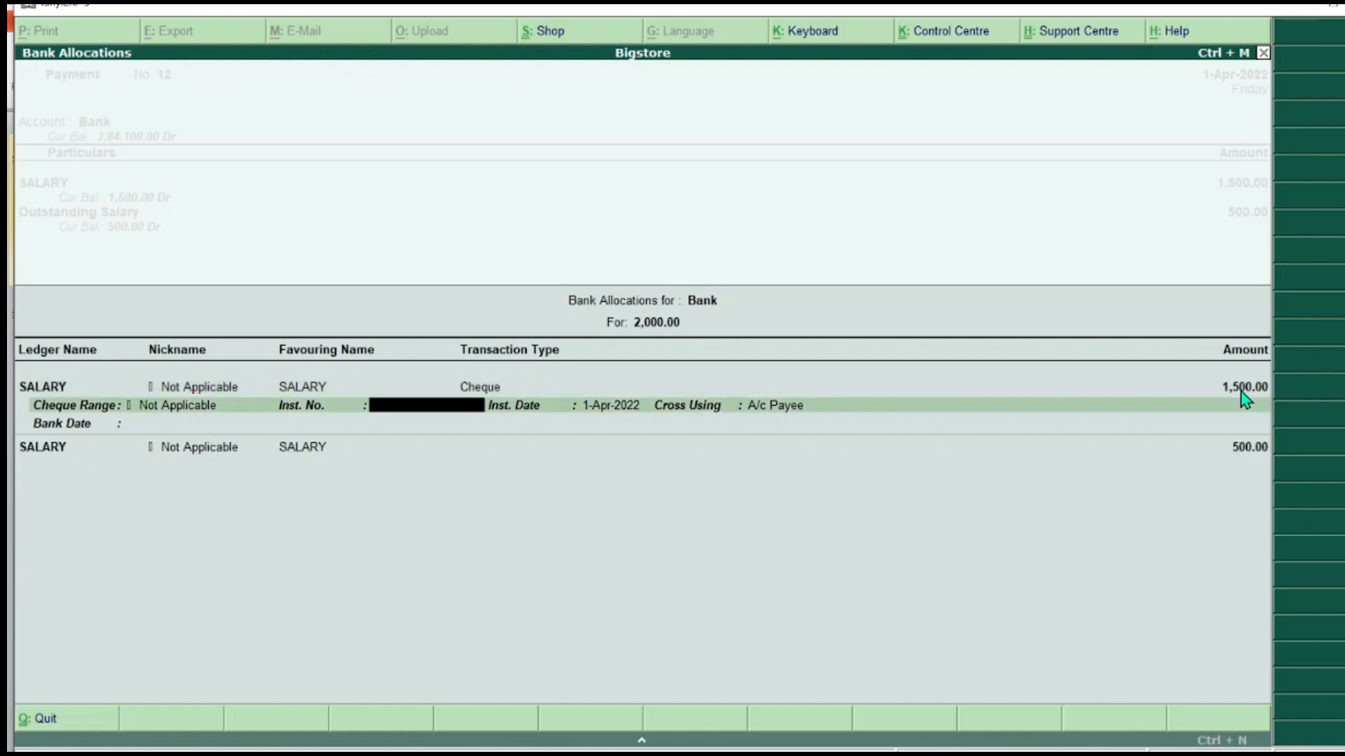
{"action": "key", "text": "Return"}
{"action": "key", "text": "Return"}
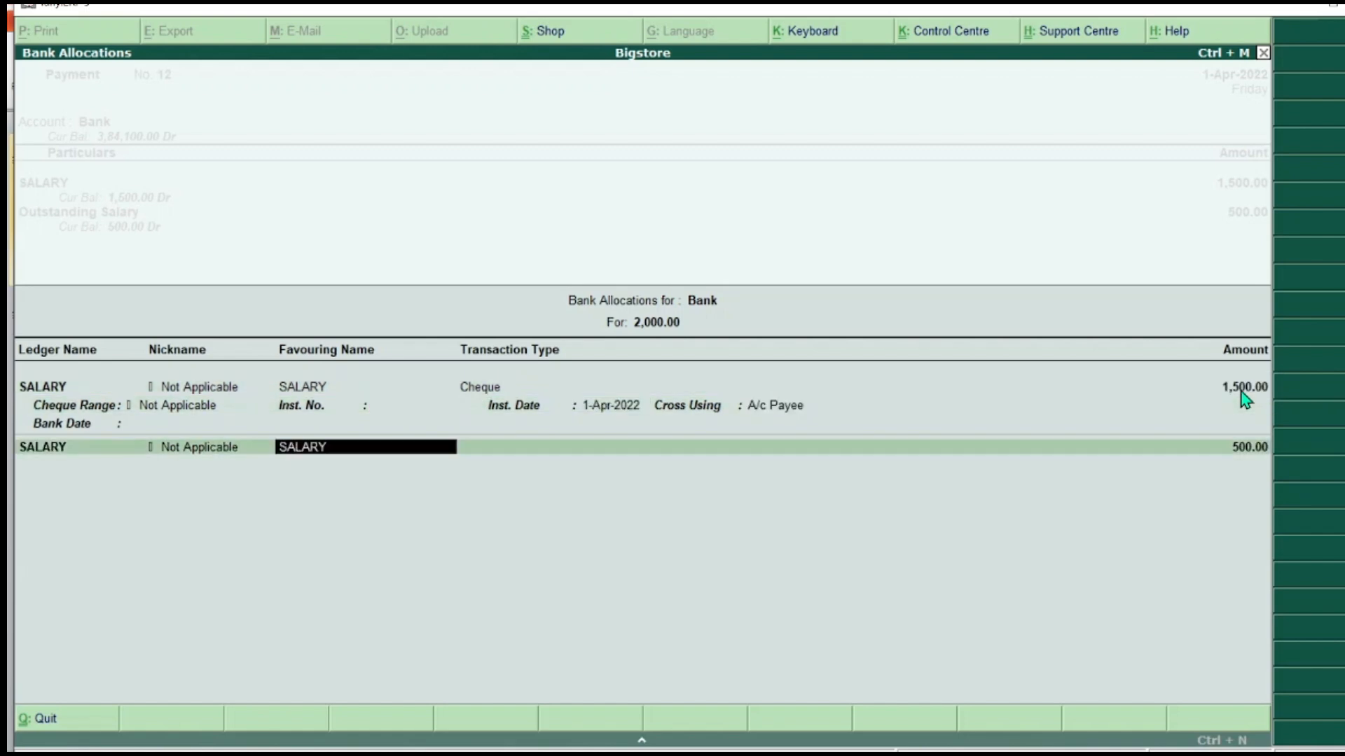
Allocate the remaining 500 of the bank payment to SALARY as a cheque and complete the bank allocations.
{"action": "key", "text": "Return"}
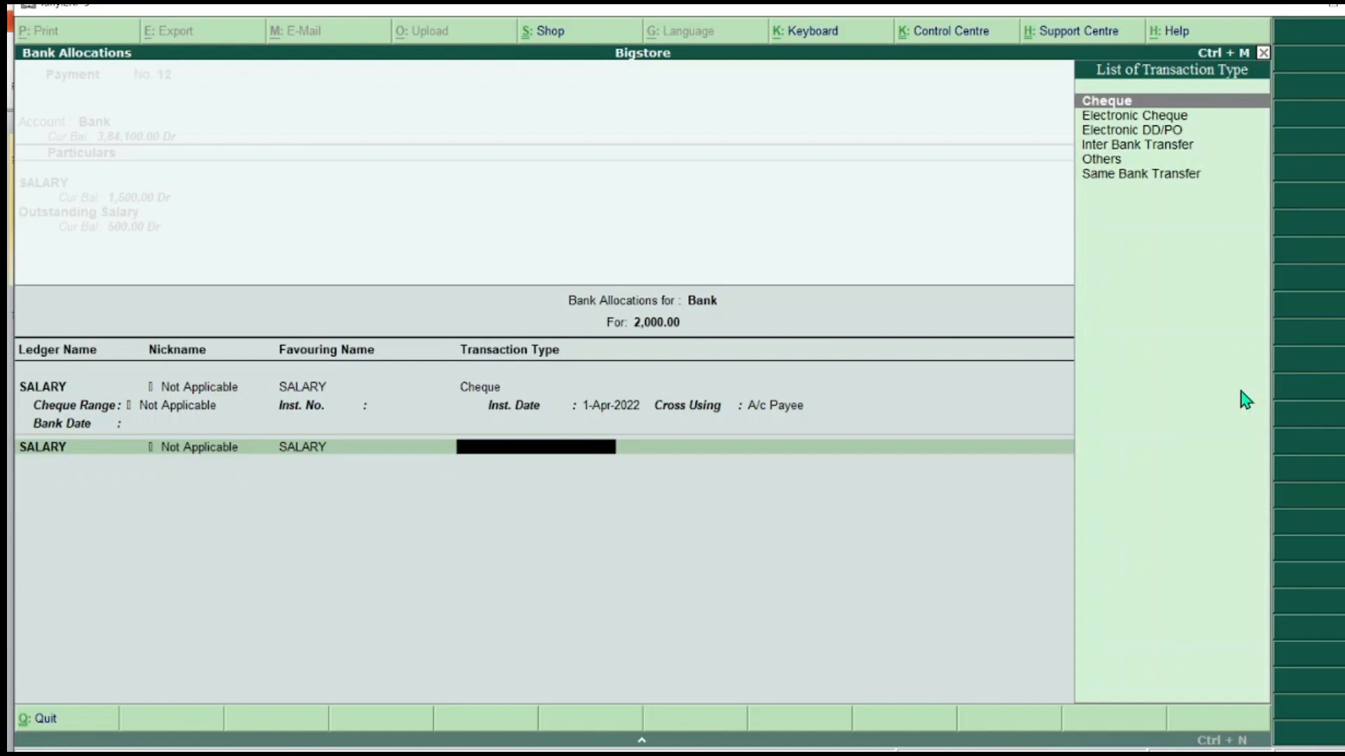
{"action": "key", "text": "Return"}
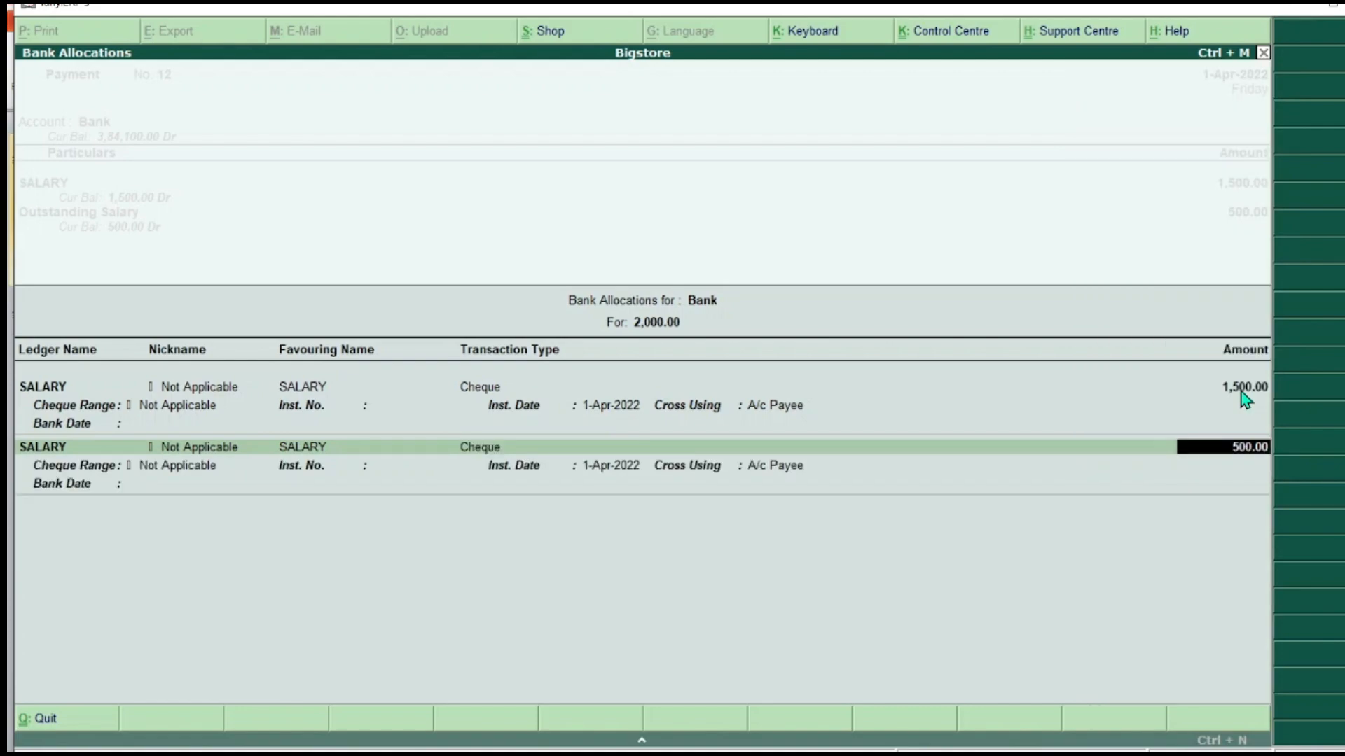
{"action": "left_click", "coordinate": [319, 449]}
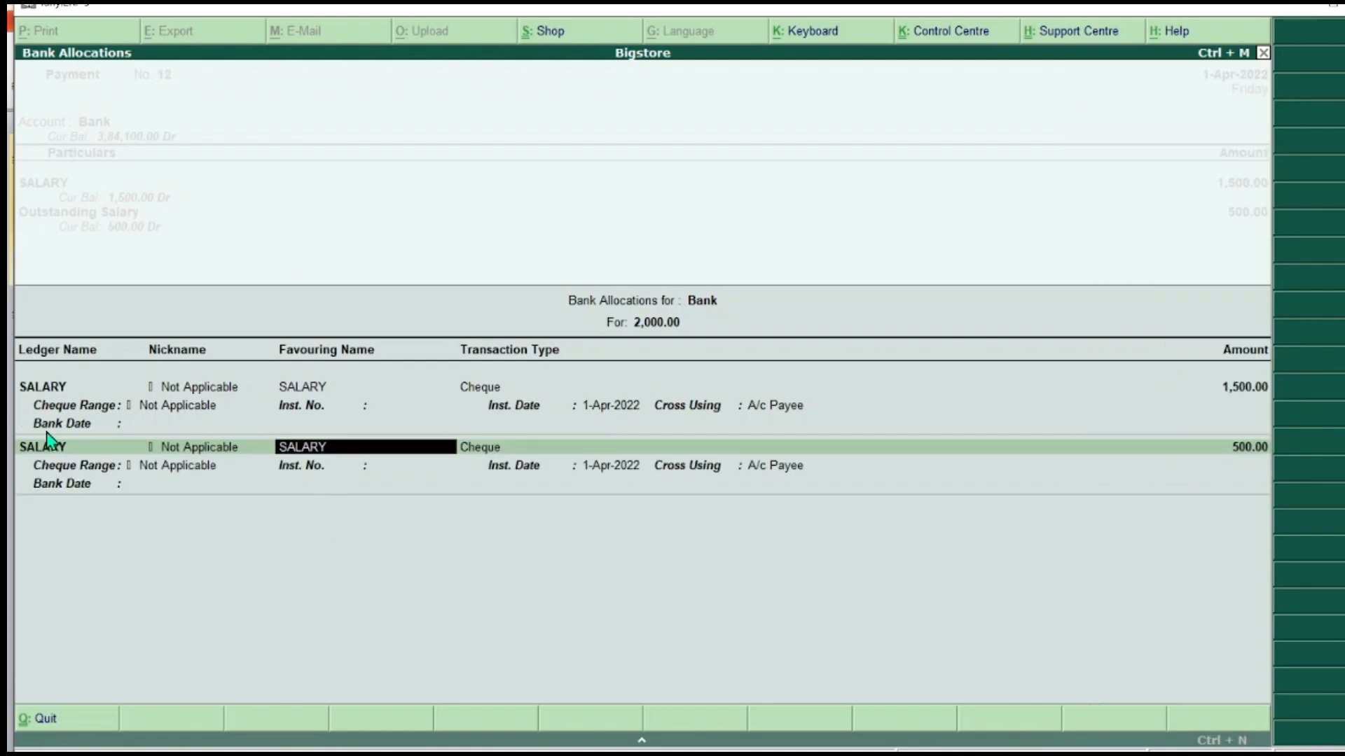
{"action": "left_click", "coordinate": [56, 447]}
{"action": "key", "text": "Up"}
{"action": "key", "text": "Return"}
{"action": "key", "text": "Return"}
{"action": "key", "text": "Return"}
{"action": "key", "text": "Return"}
{"action": "key", "text": "Return"}
{"action": "key", "text": "Return"}
{"action": "key", "text": "Return"}
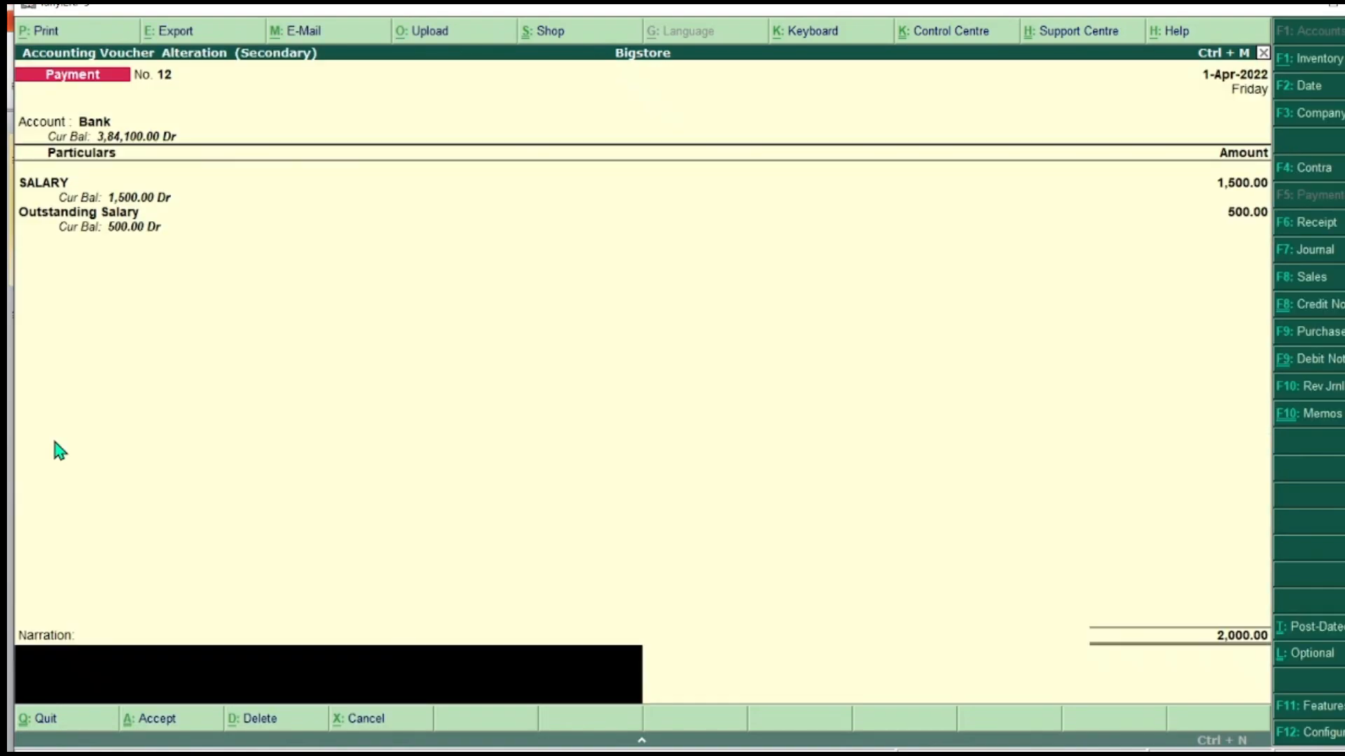
Accept the bank payment voucher without a narration.
{"action": "key", "text": "Return"}
{"action": "key", "text": "Escape"}
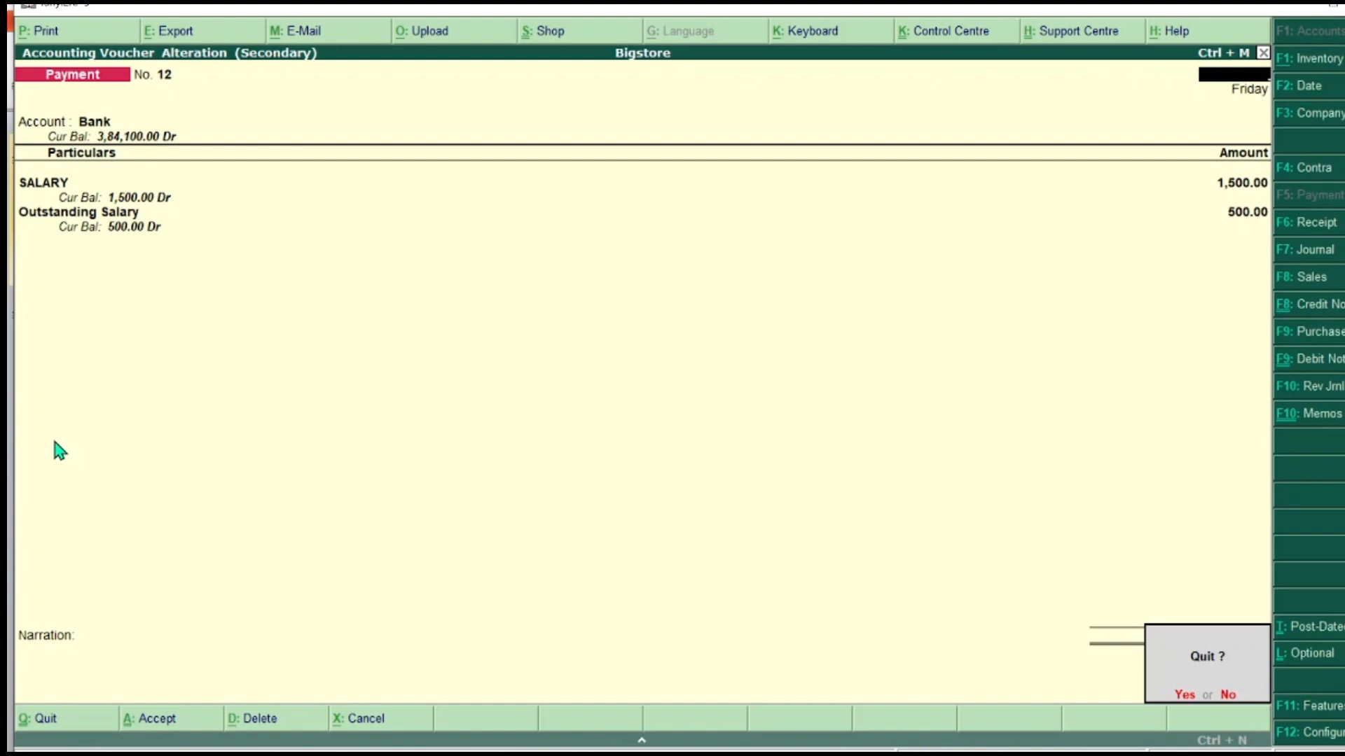
{"action": "key", "text": "Return"}
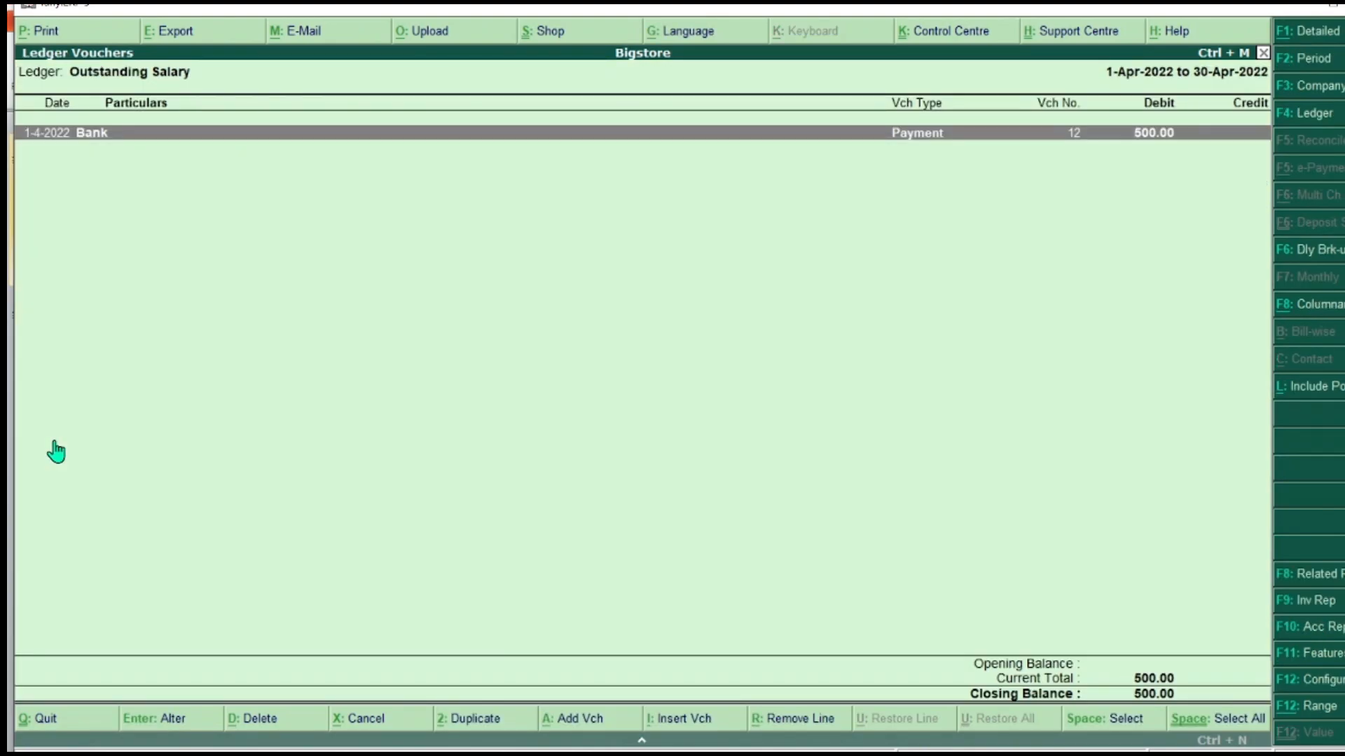
Reopen the payment voucher from the Outstanding Salary ledger to check its amounts, and return to the Balance Sheet.
{"action": "key", "text": "Return"}
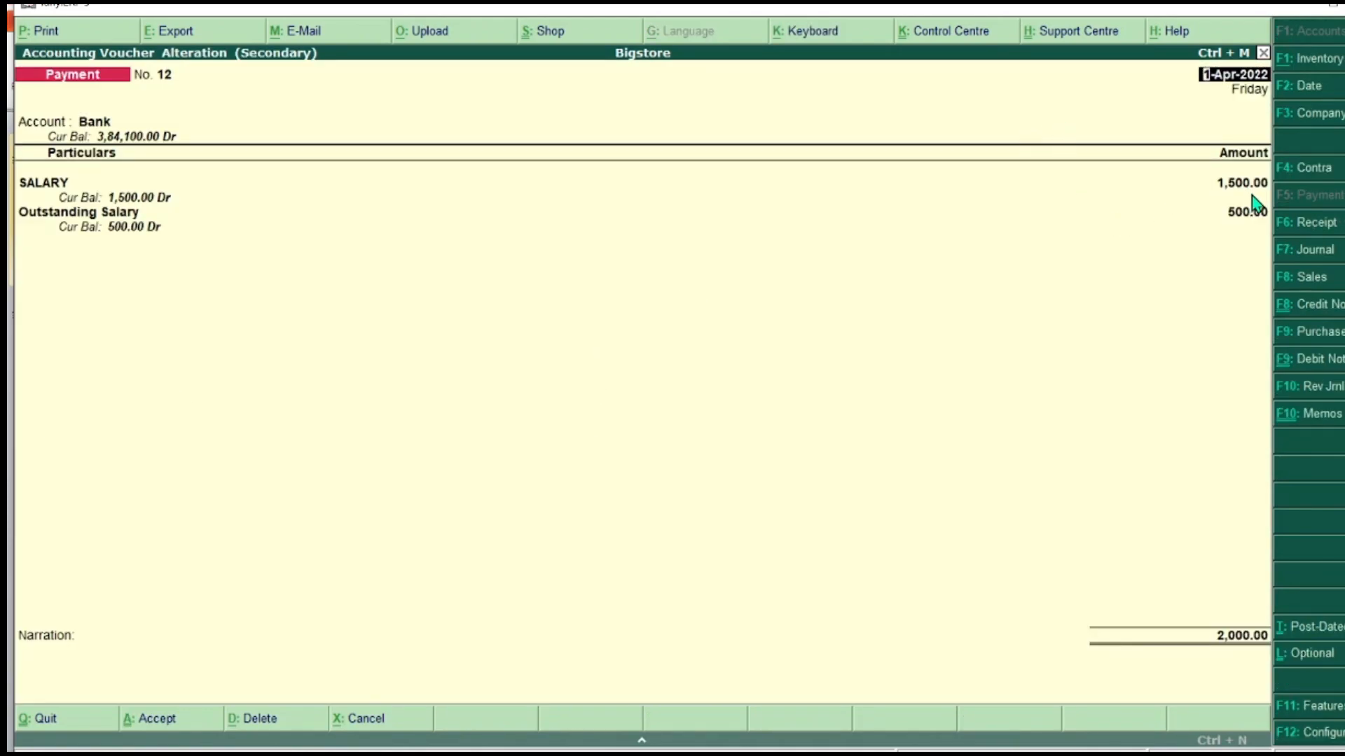
{"action": "key", "text": "Escape"}
{"action": "key", "text": "Return"}
{"action": "key", "text": "Escape"}
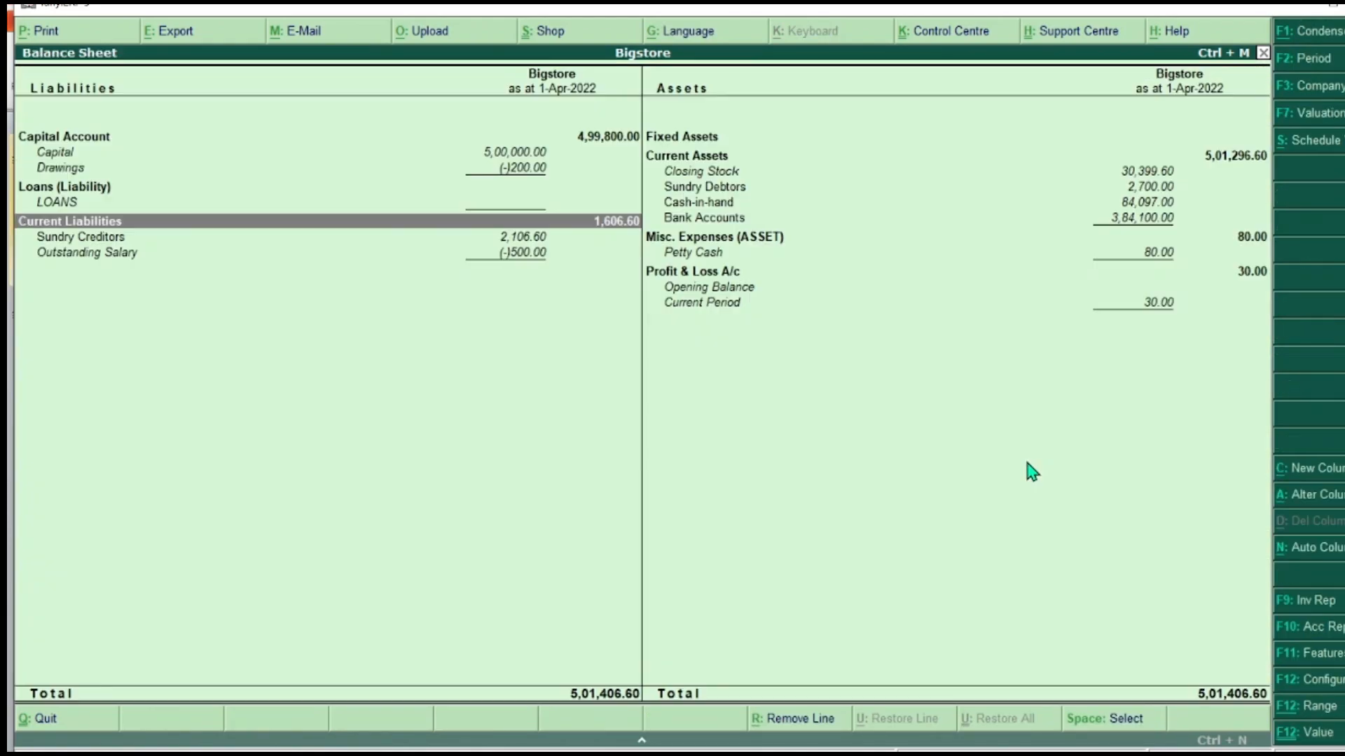
Leave the Balance Sheet and reopen it from the Gateway of Tally in detailed form.
{"action": "key", "text": "Escape"}
{"action": "left_click", "coordinate": [937, 422]}
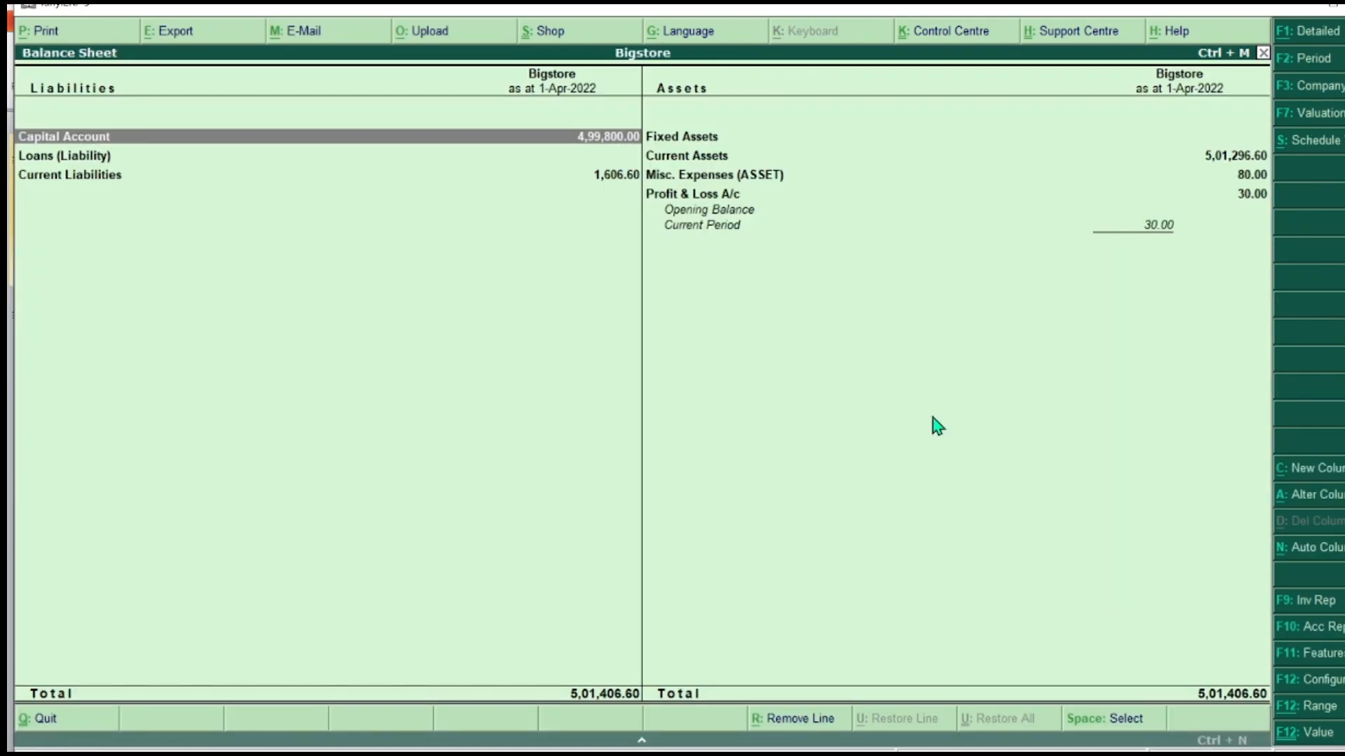
{"action": "key", "text": "alt+F1"}
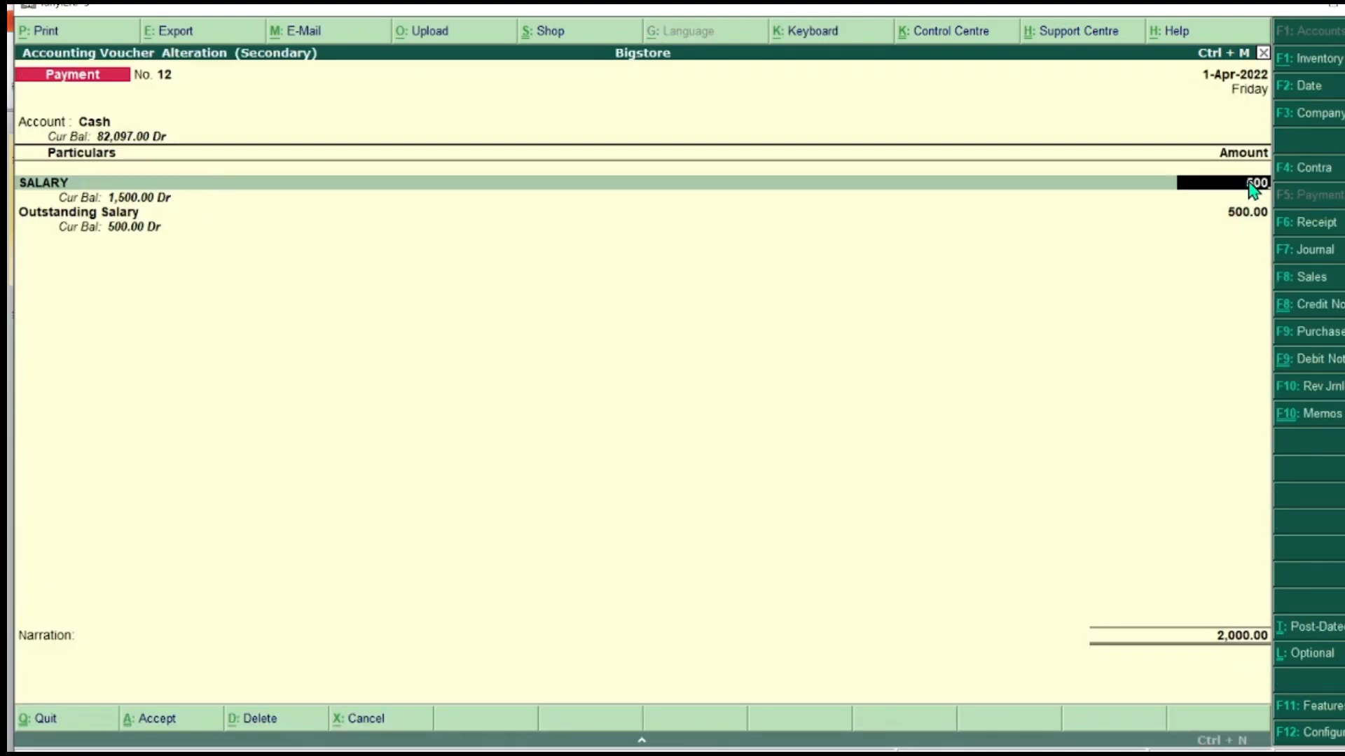
Set the SALARY amount to 500 in the cash payment voucher, reselect the Outstanding Salary ledger and set its amount to 0.
{"action": "key", "text": "Return"}
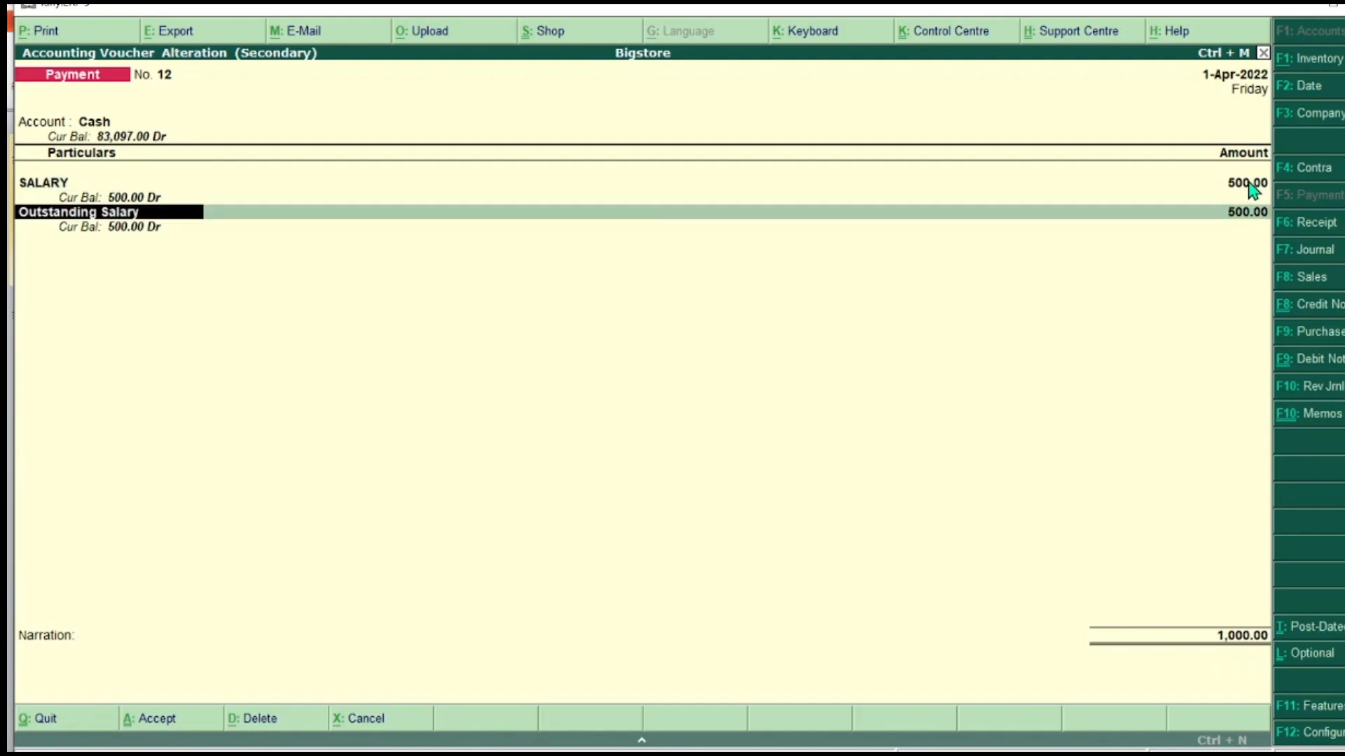
{"action": "key", "text": "space"}
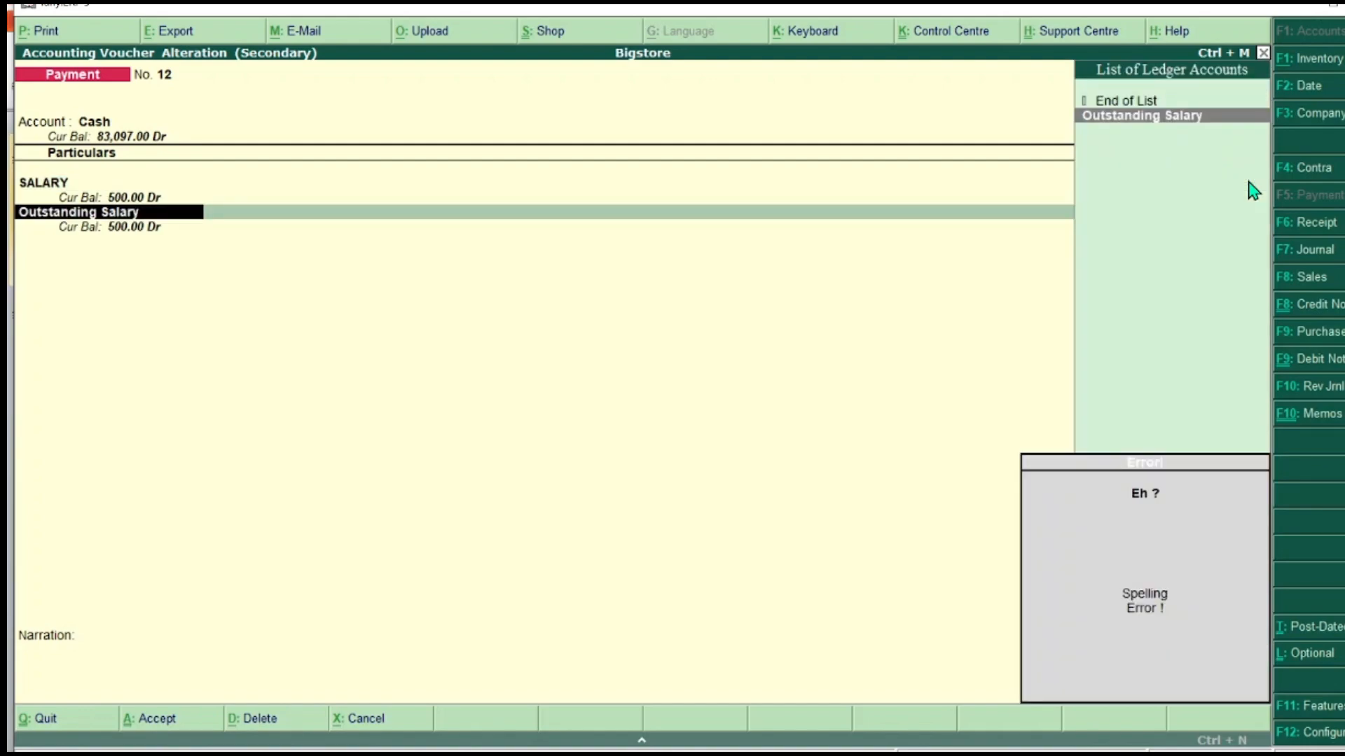
{"action": "key", "text": "Escape"}
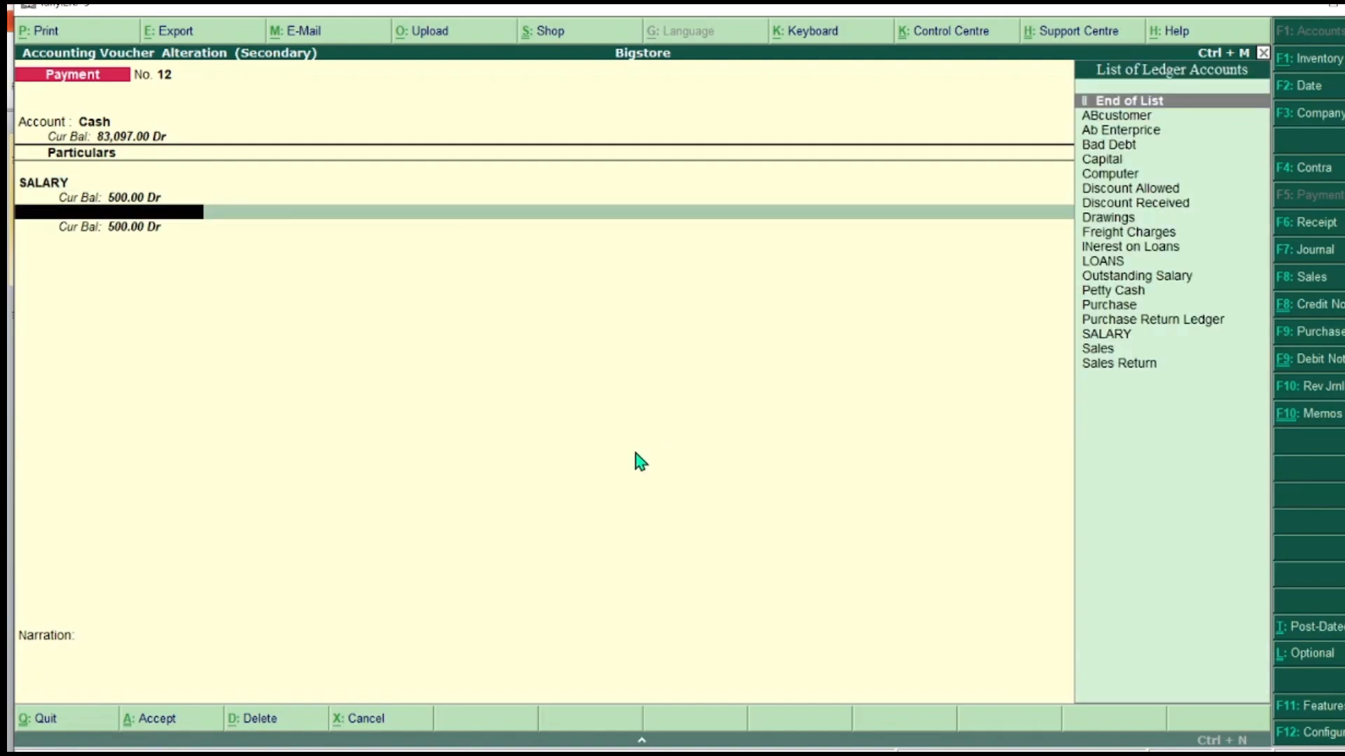
{"action": "key", "text": "Down"}
{"action": "key", "text": "Down"}
{"action": "key", "text": "Down"}
{"action": "key", "text": "Down"}
{"action": "key", "text": "Down"}
{"action": "key", "text": "Down"}
{"action": "key", "text": "Down"}
{"action": "key", "text": "Down"}
{"action": "key", "text": "Down"}
{"action": "key", "text": "Down"}
{"action": "key", "text": "Down"}
{"action": "key", "text": "Down"}
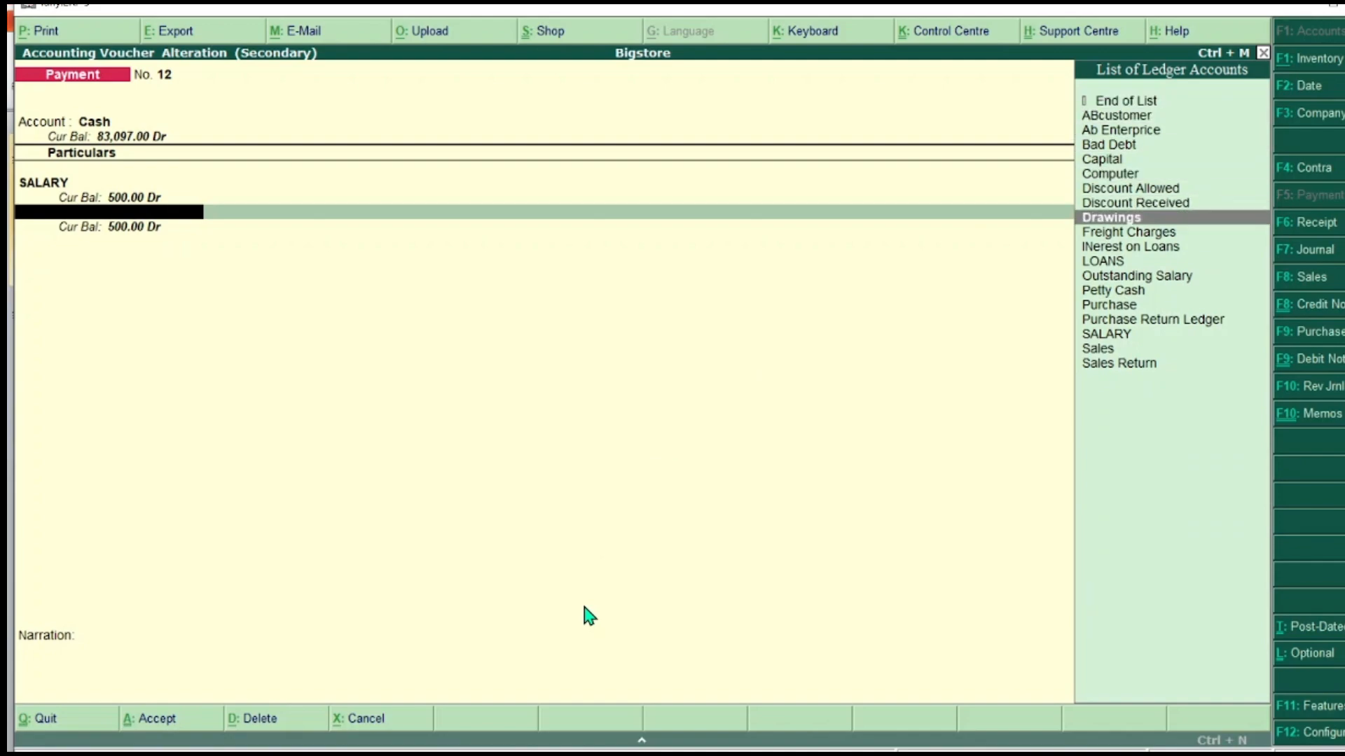
{"action": "key", "text": "Return"}
{"action": "type", "text": "0"}
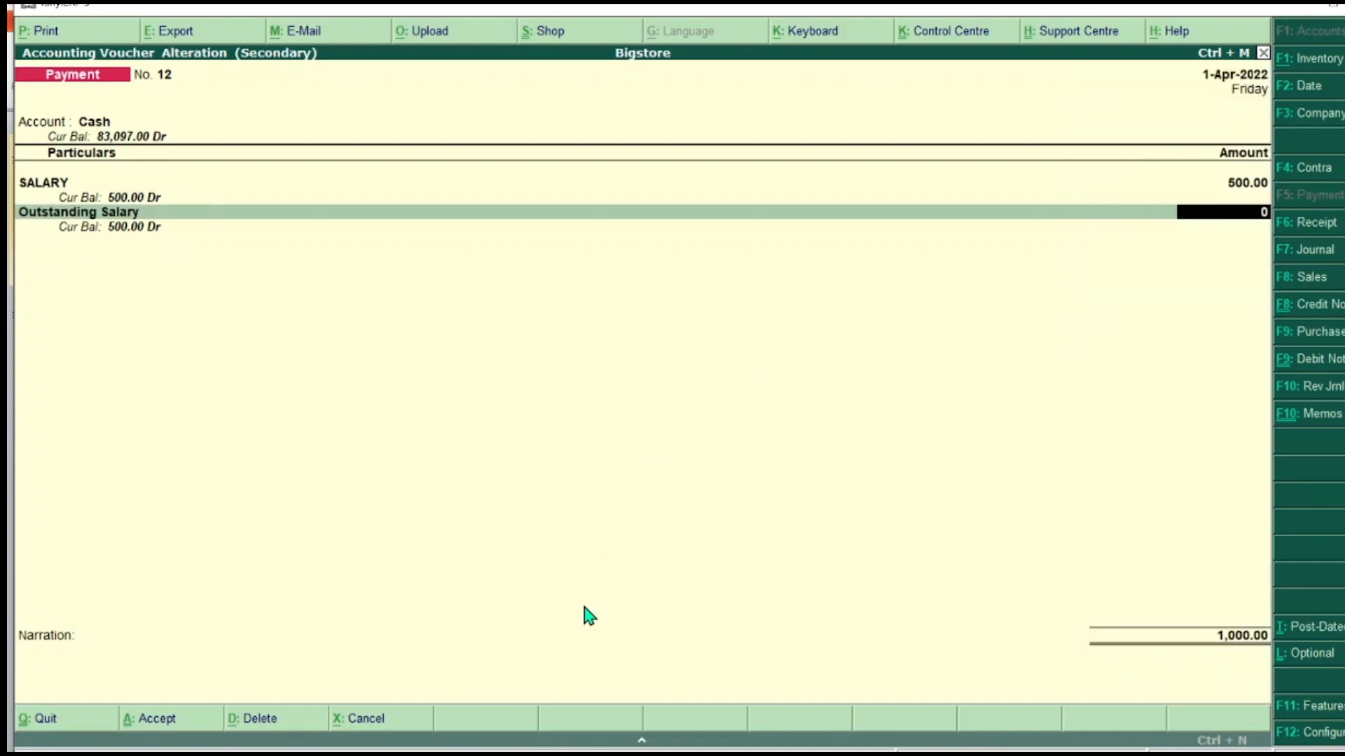
Accept the altered cash payment voucher without a narration.
{"action": "key", "text": "Return"}
{"action": "key", "text": "Return"}
{"action": "key", "text": "Return"}
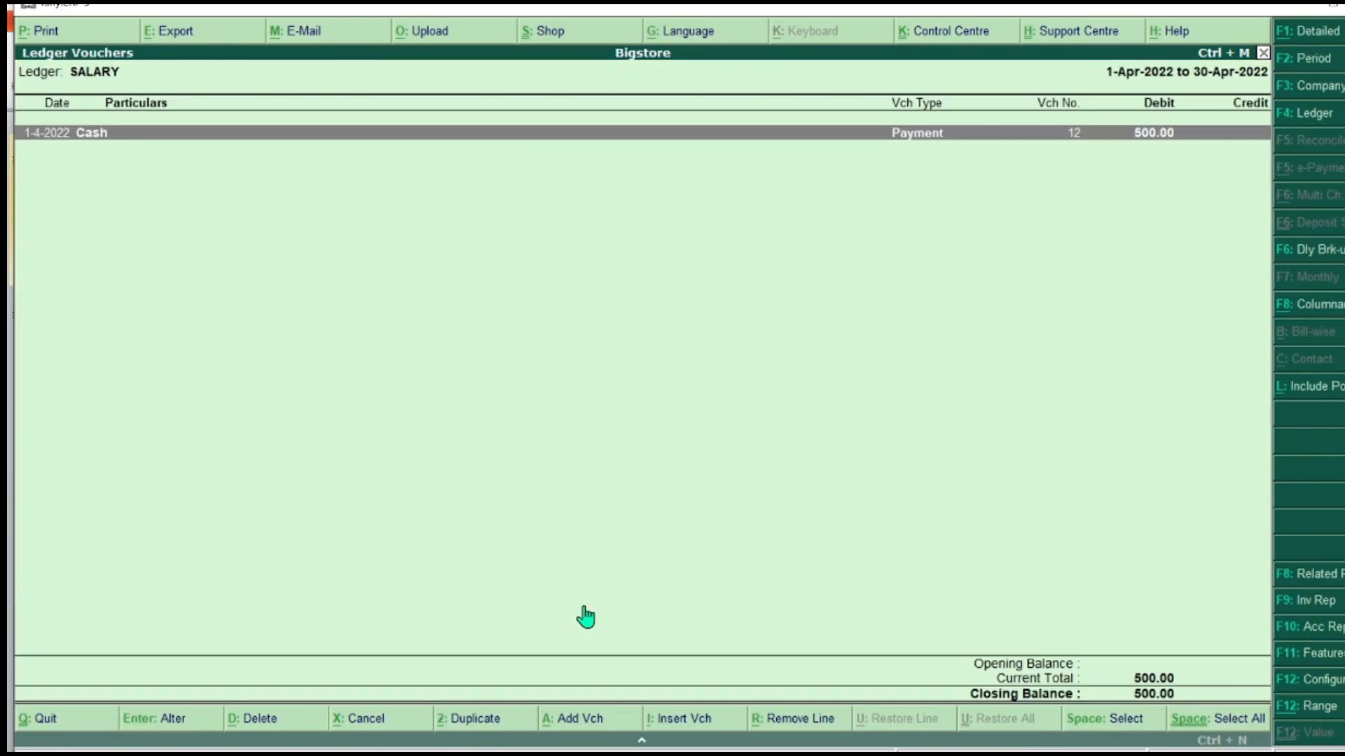
Return to the detailed Profit & Loss A/c and open its SALARY entry under Indirect Expenses for checking.
{"action": "key", "text": "Escape"}
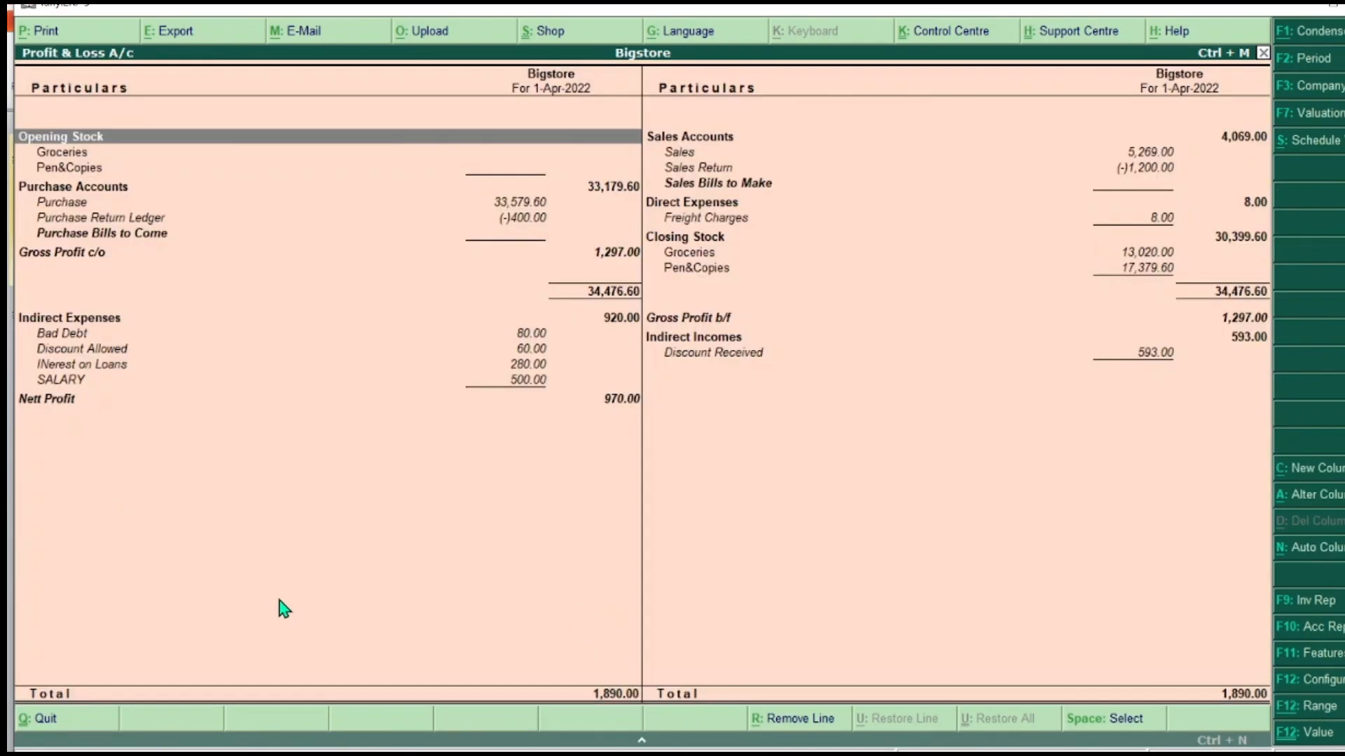
{"action": "left_click", "coordinate": [540, 382]}
{"action": "key", "text": "Return"}
{"action": "key", "text": "Escape"}
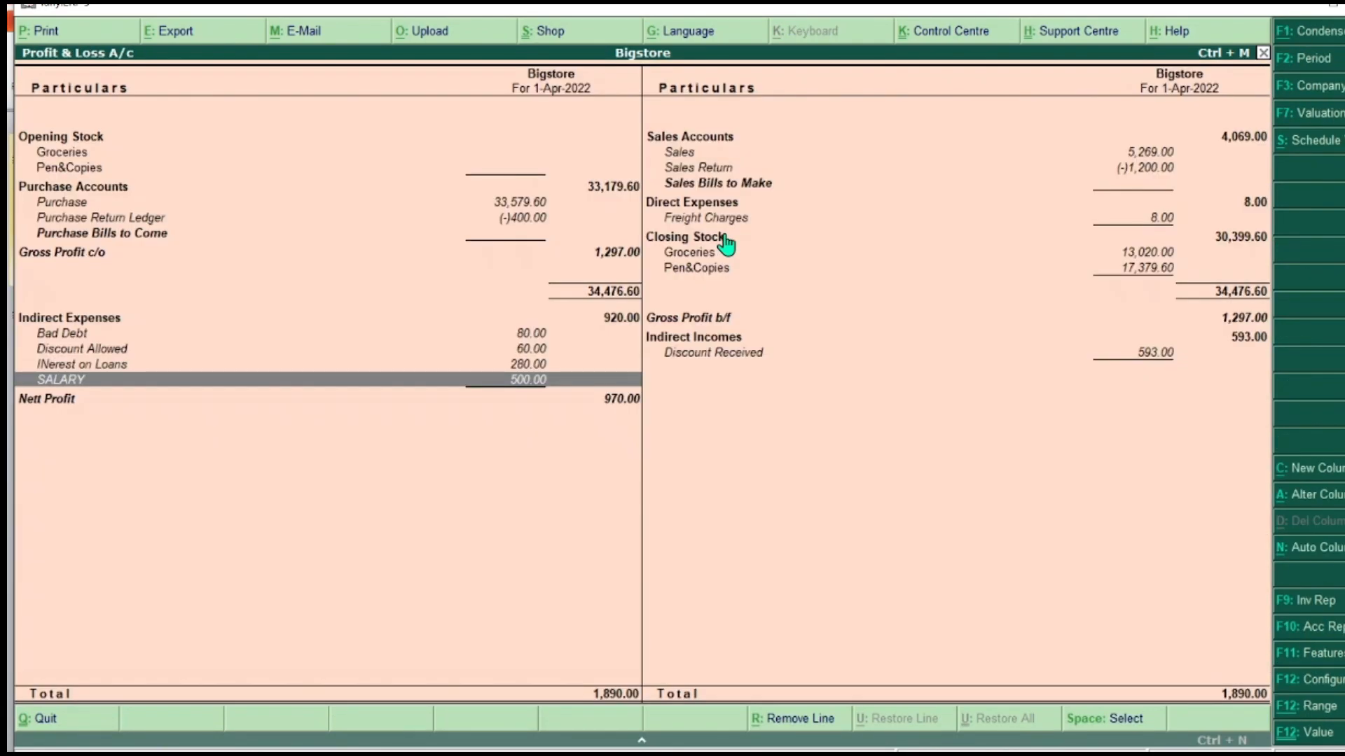
Reopen the Balance Sheet, examine its Profit & Loss A/c in detailed form, and return to the Gateway of Tally.
{"action": "key", "text": "Escape"}
{"action": "left_click", "coordinate": [978, 421]}
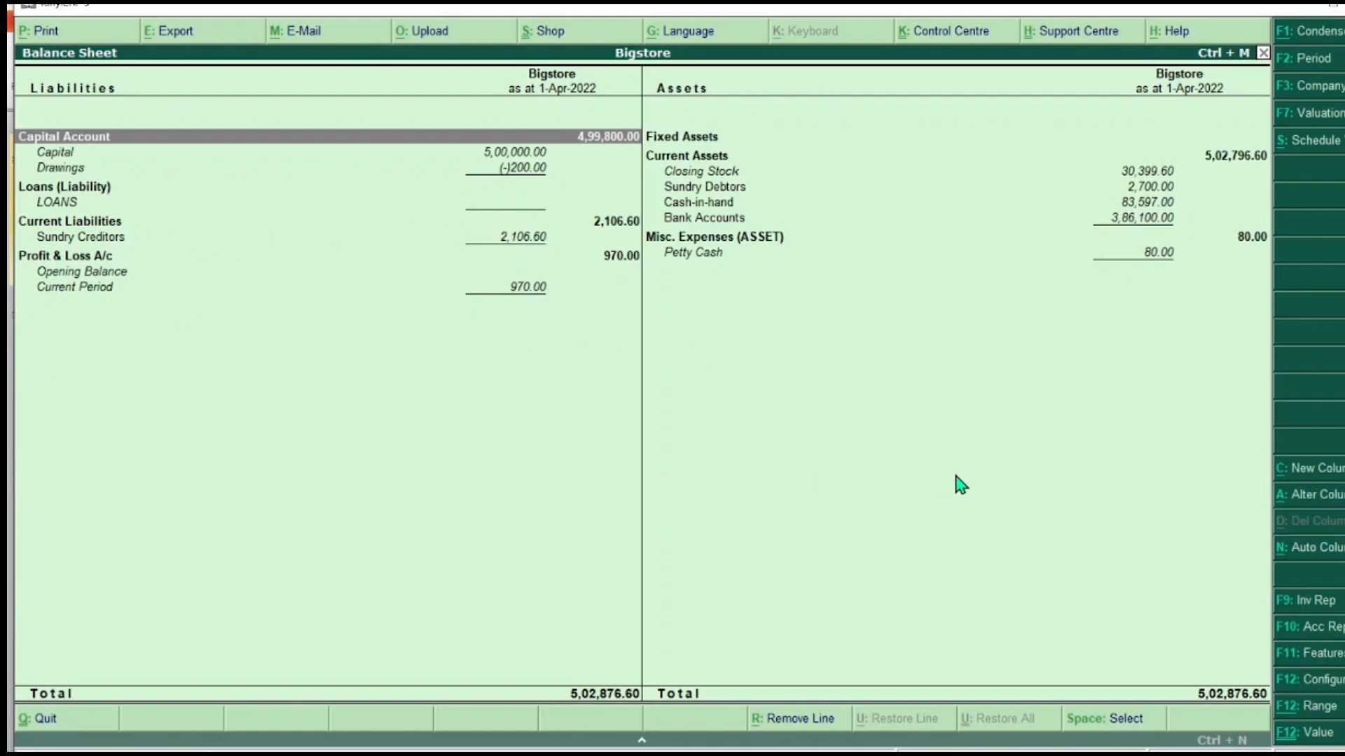
{"action": "double_click", "coordinate": [86, 258]}
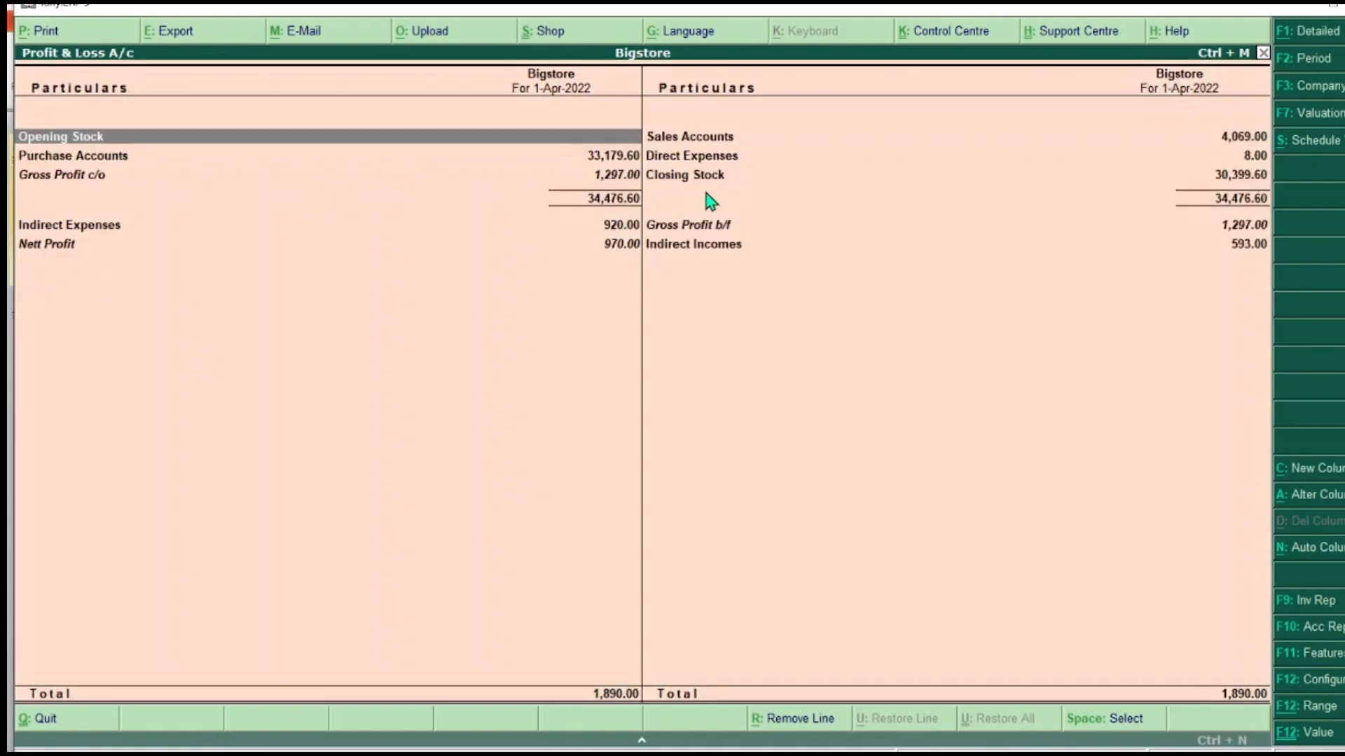
{"action": "key", "text": "alt+F1"}
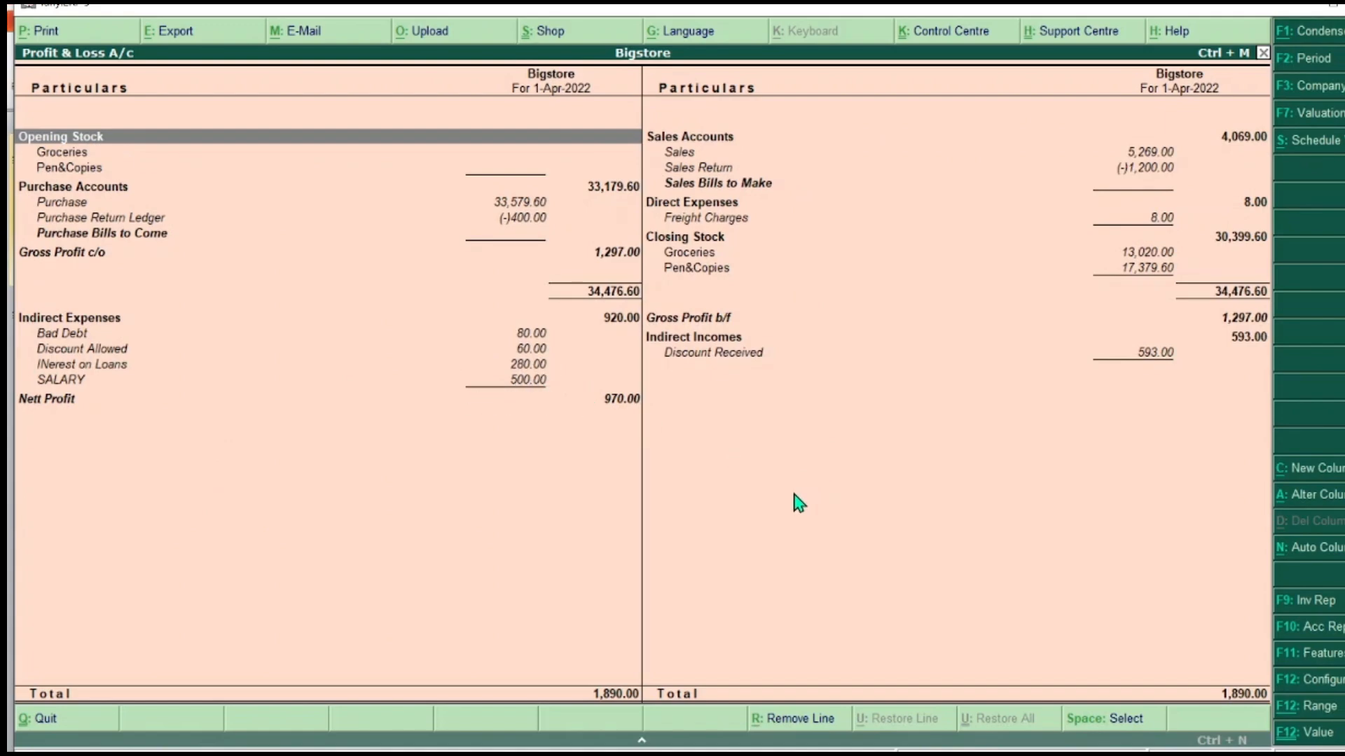
{"action": "key", "text": "Escape"}
{"action": "key", "text": "Escape"}
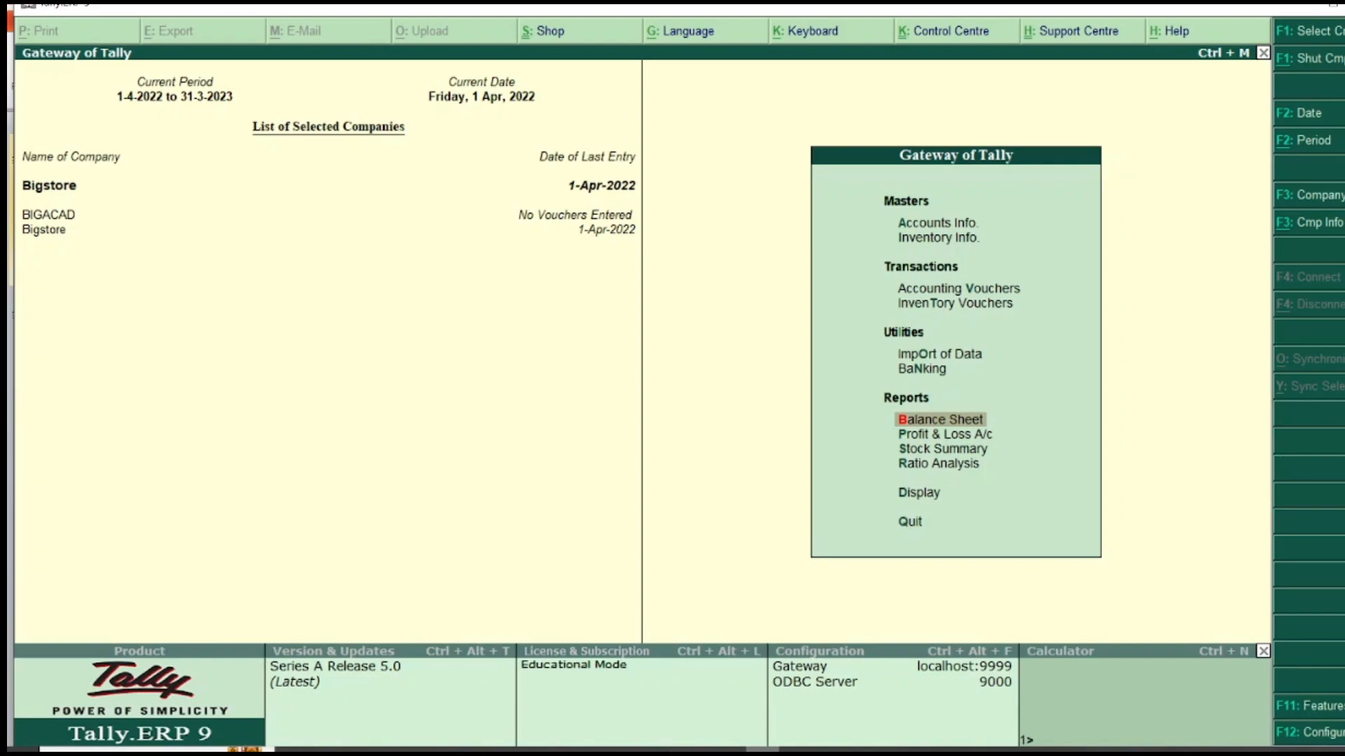
{"action": "mouse_move", "coordinate": [762, 750]}
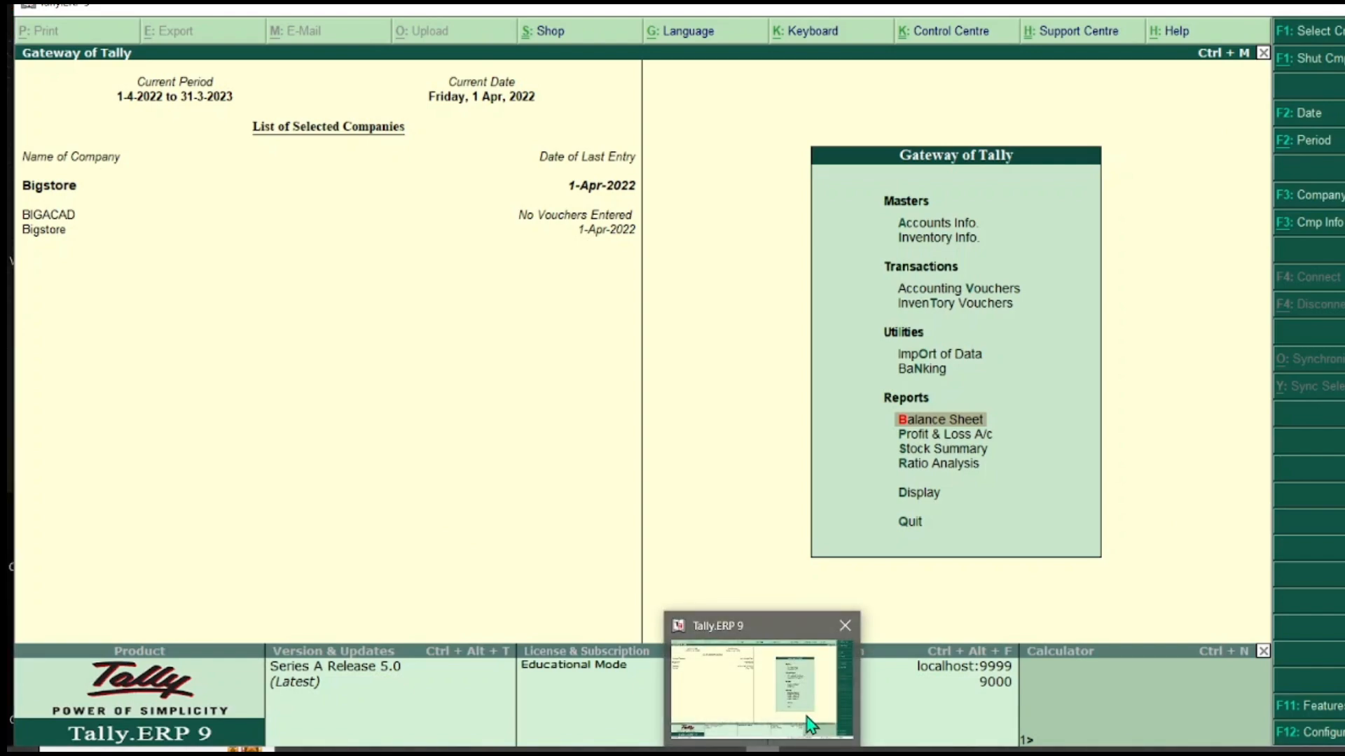